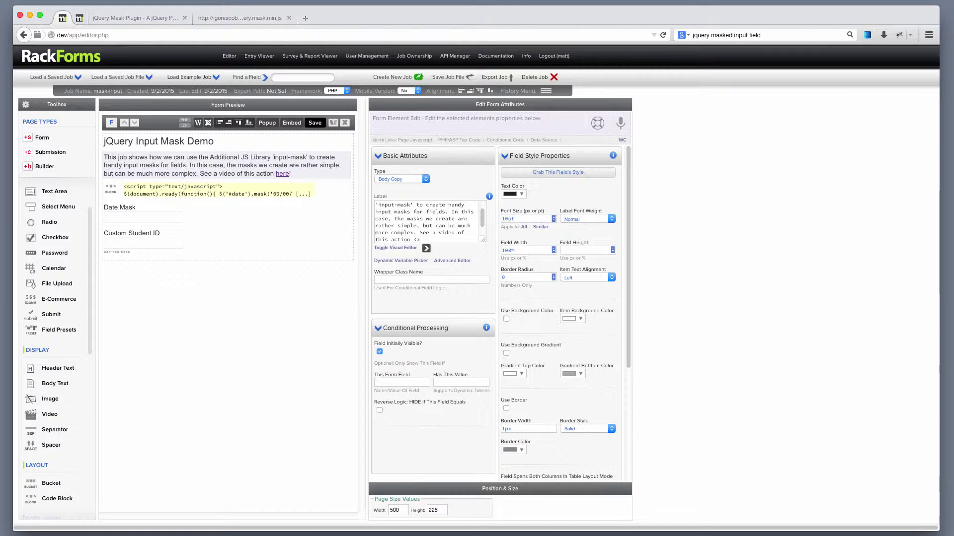
# Switch to the jQuery Mask Plugin page and test its Date demonstration field with 12/22/5454
pyautogui.moveTo(227, 213)
pyautogui.click(773, 35)
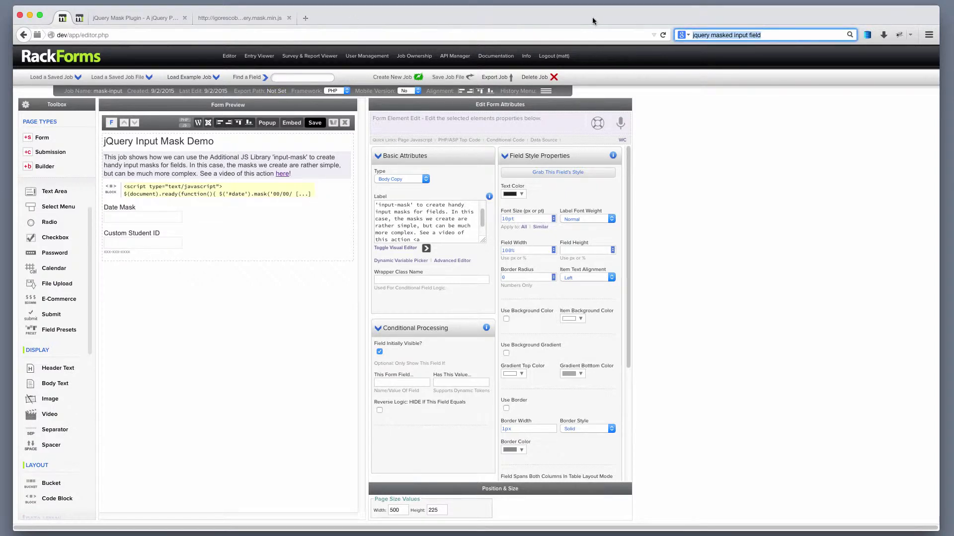
pyautogui.click(147, 19)
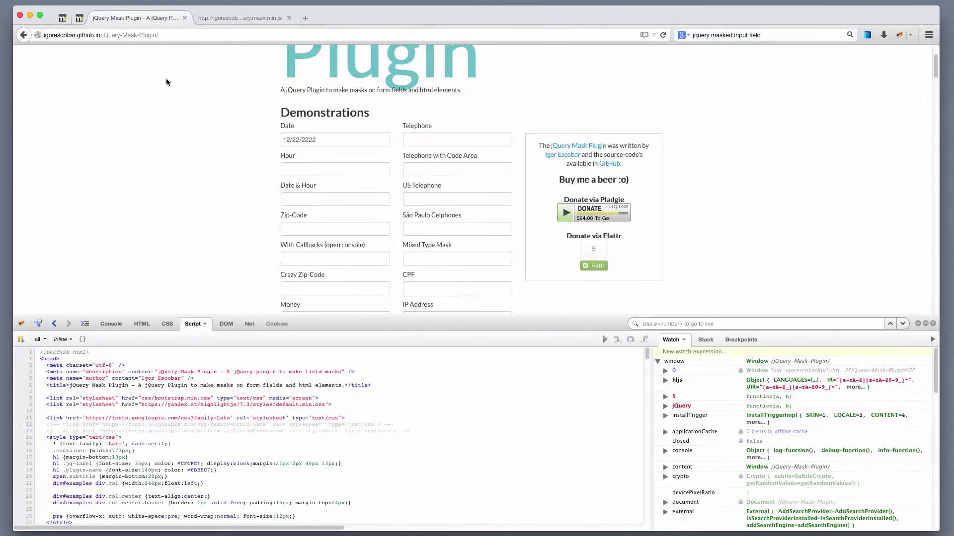
pyautogui.scroll(3, 211, 228)
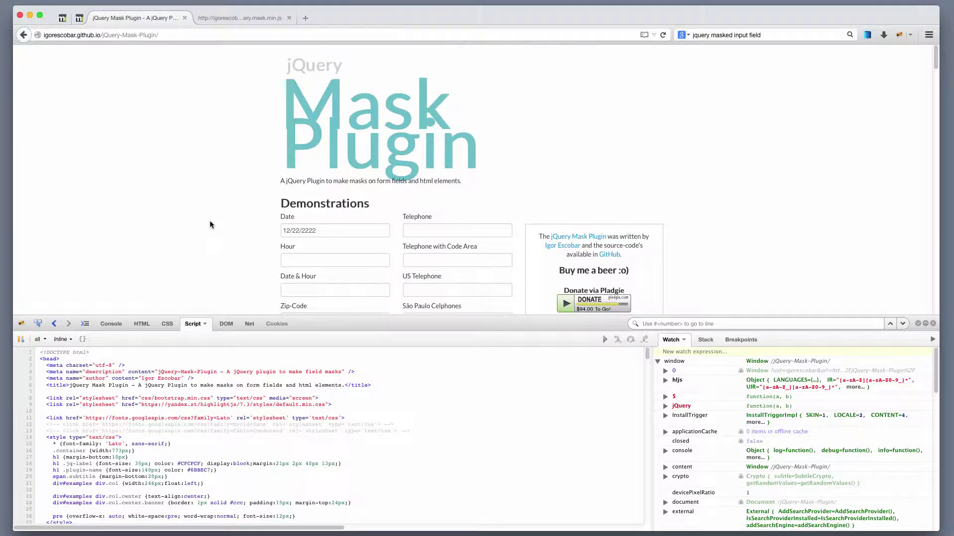
pyautogui.scroll(-1, 353, 174)
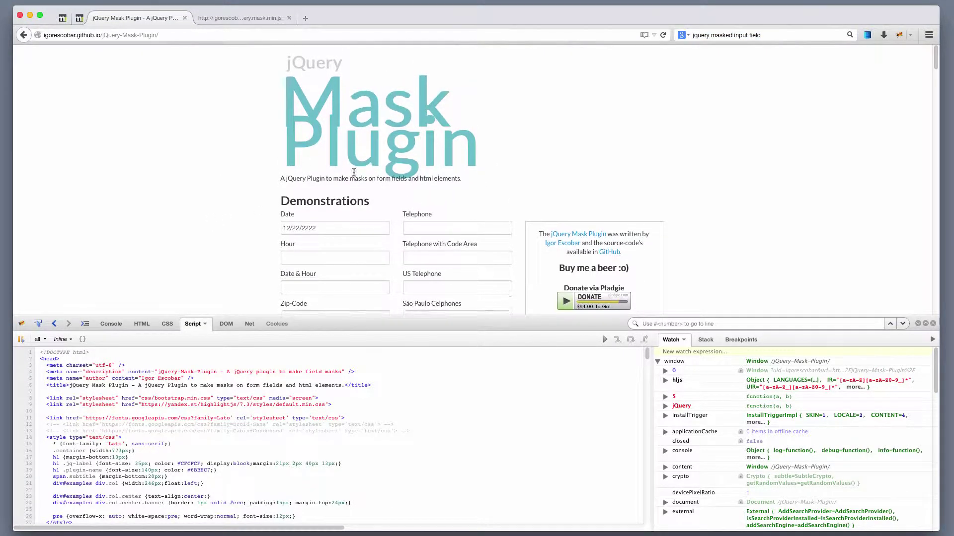
pyautogui.moveTo(327, 227); pyautogui.dragTo(264, 229)
pyautogui.write('12225454')
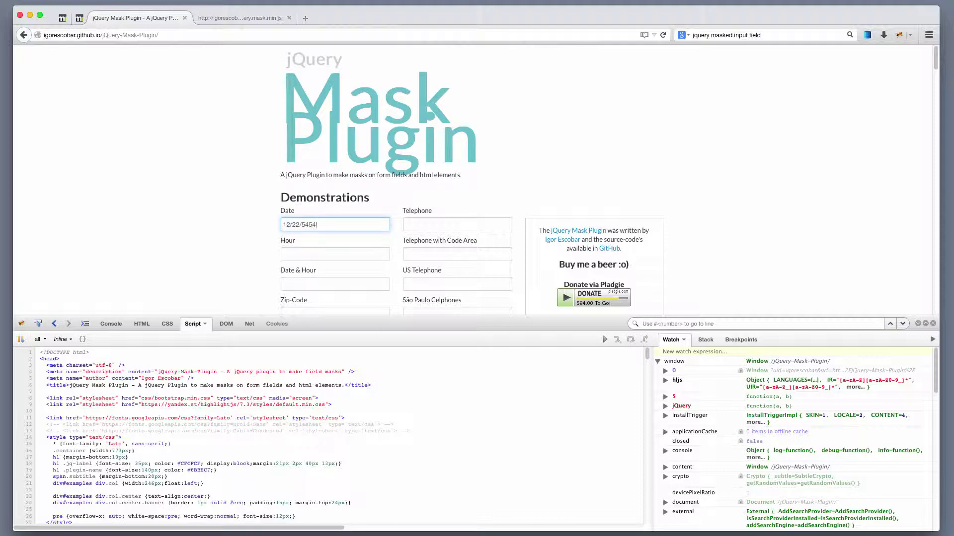
# Find the Basic Usage Examples in the plugin documentation and highlight the date mask line with the 00/00/0000 pattern
pyautogui.scroll(-2, 263, 231)
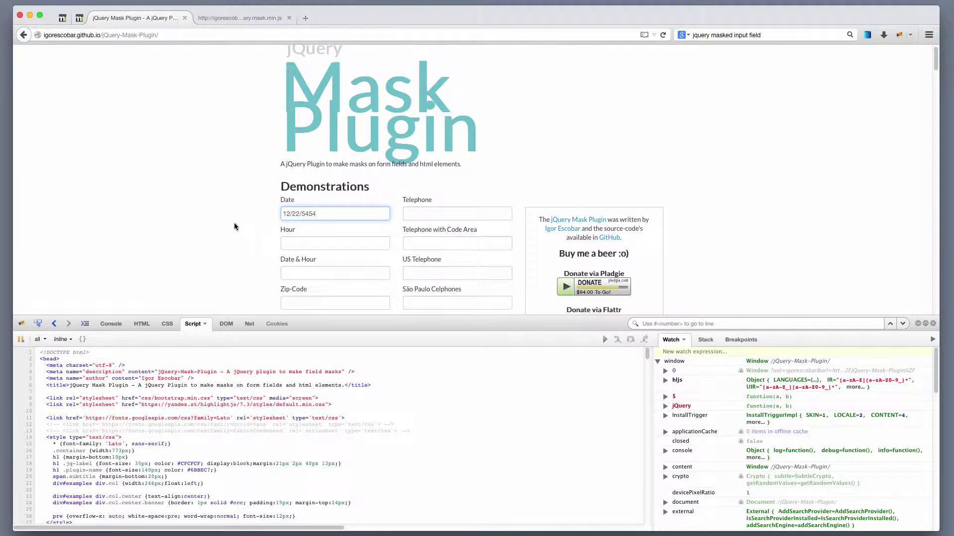
pyautogui.scroll(-5, 207, 209)
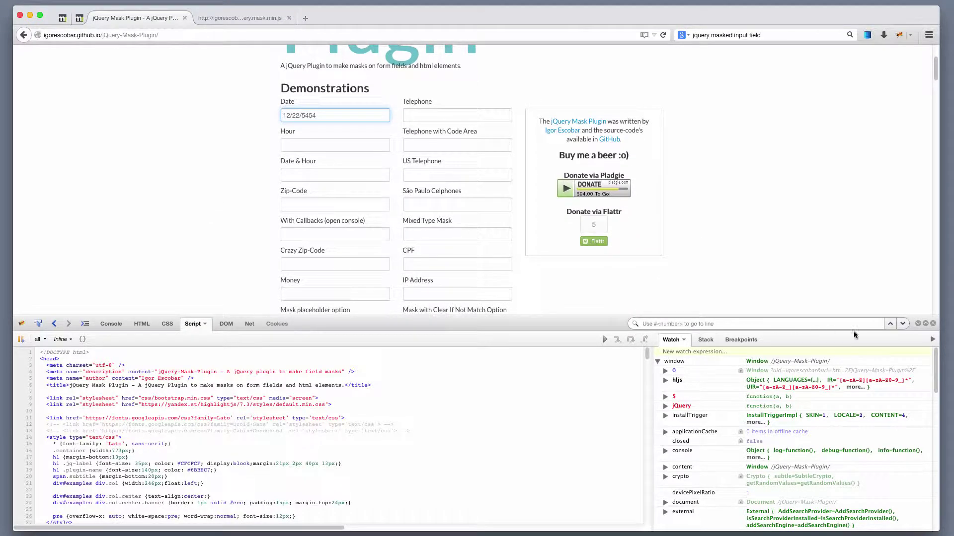
pyautogui.scroll(-10, 451, 205)
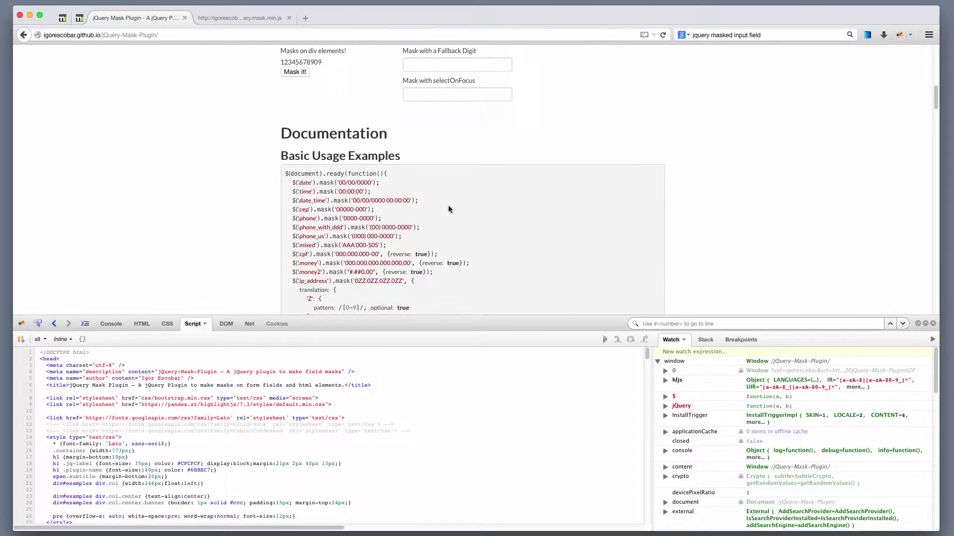
pyautogui.scroll(-1, 449, 209)
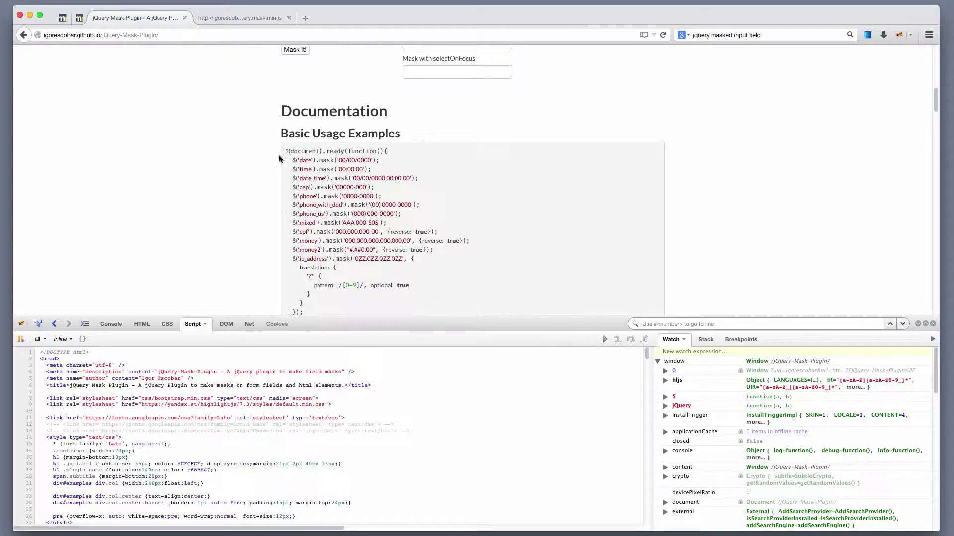
pyautogui.moveTo(292, 160); pyautogui.dragTo(392, 163)
# Compare the plugin's demonstration fields with the mask patterns listed in its basic usage code
pyautogui.scroll(8, 404, 178)
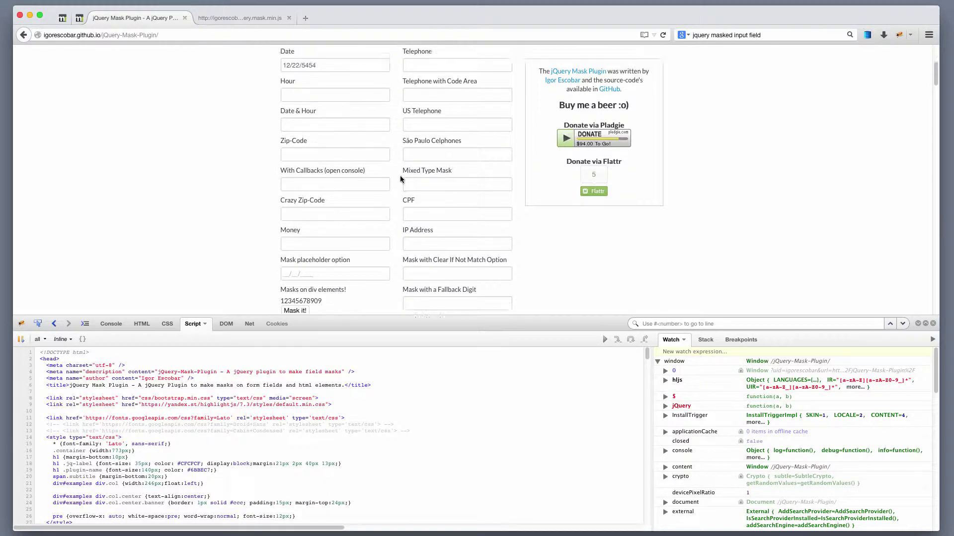
pyautogui.scroll(-6, 397, 199)
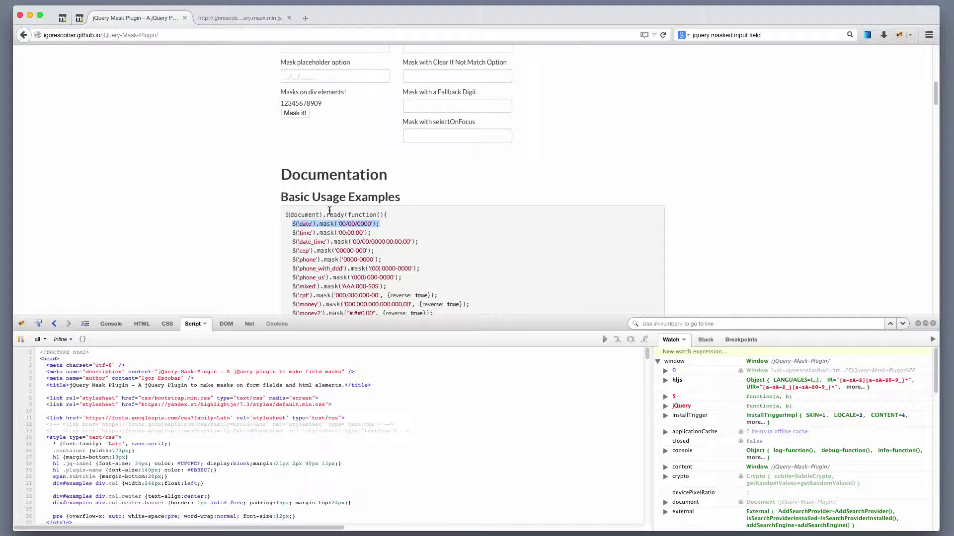
pyautogui.scroll(-10, 330, 214)
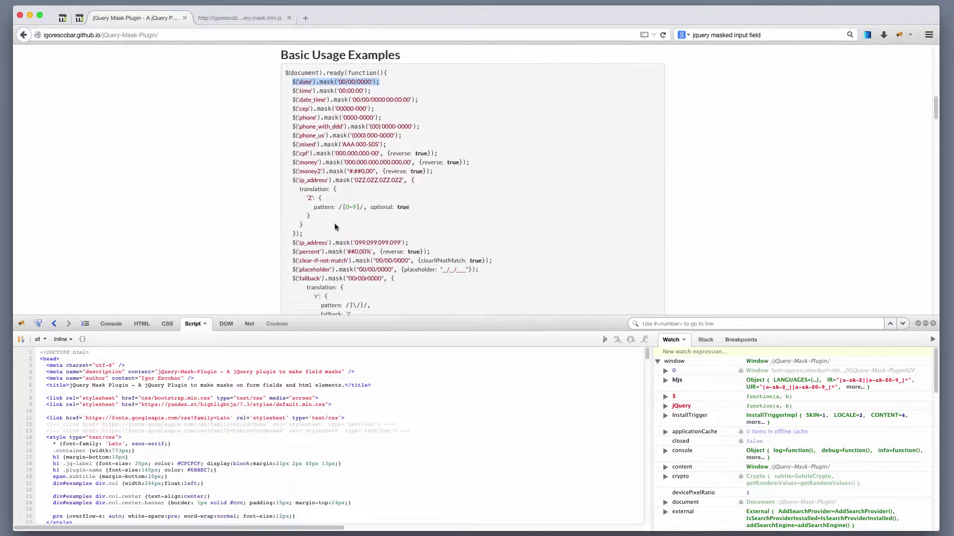
pyautogui.scroll(10, 272, 195)
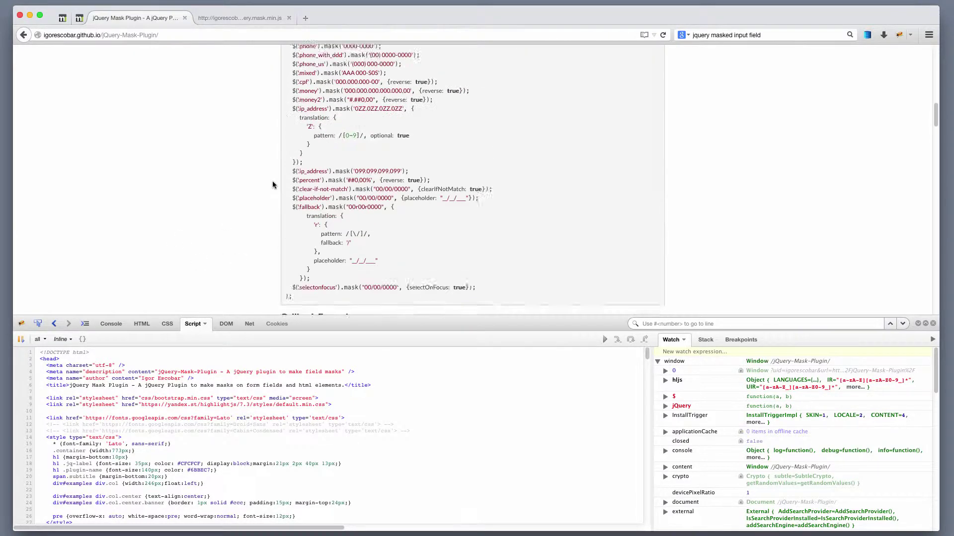
pyautogui.scroll(3, 287, 209)
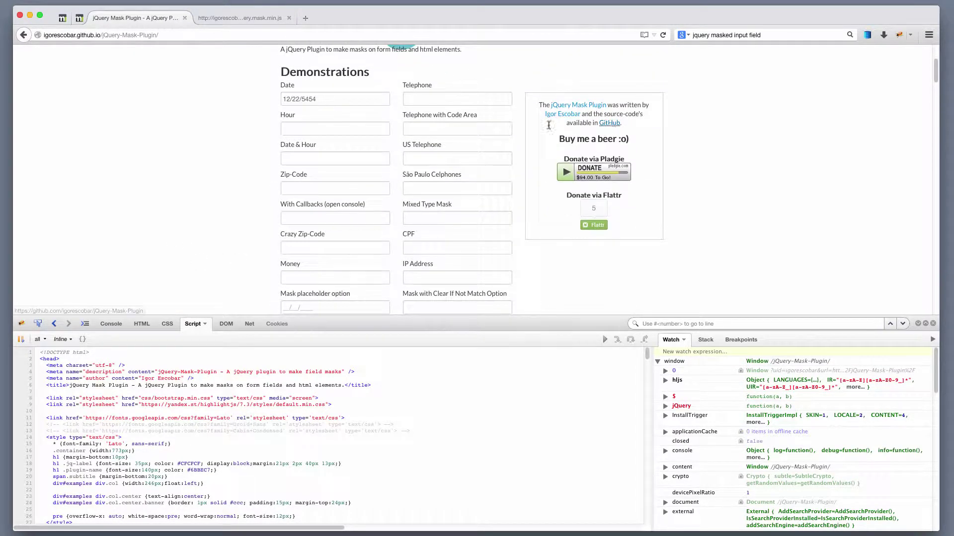
pyautogui.scroll(-4, 214, 225)
pyautogui.scroll(-3, 221, 221)
pyautogui.scroll(5, 230, 215)
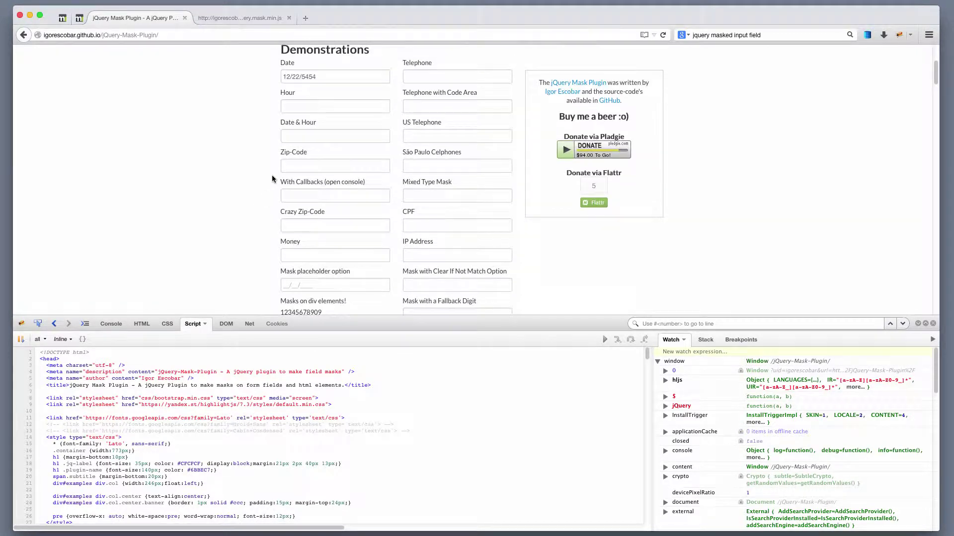
pyautogui.scroll(-2, 262, 200)
# Display the page's jquery.mask.min.js script in the debugger and open that file in its own browser tab
pyautogui.click(60, 339)
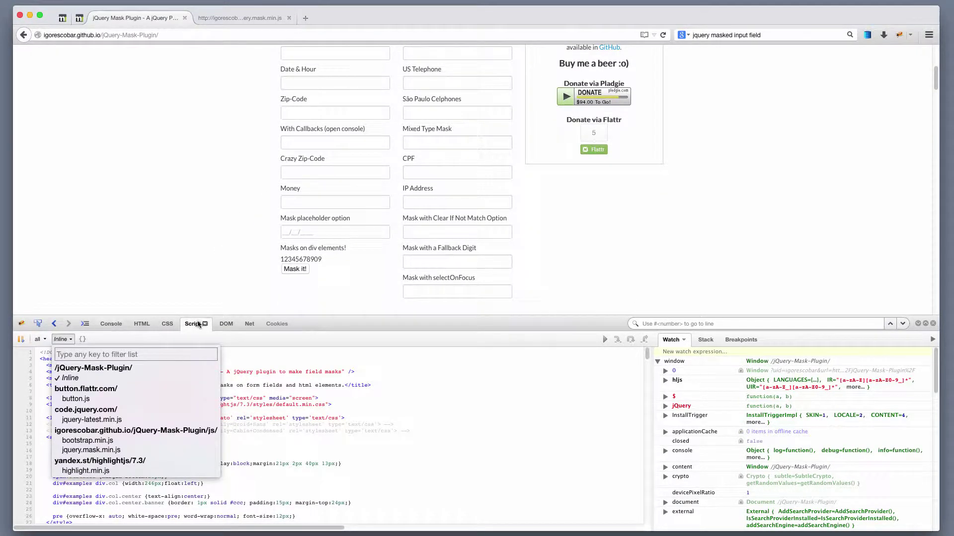
pyautogui.click(109, 451)
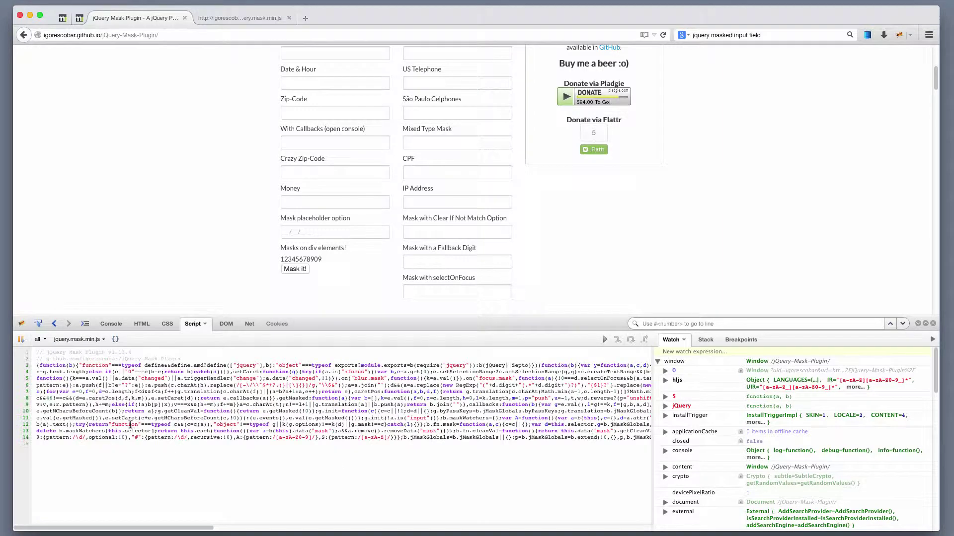
pyautogui.press('super+a')
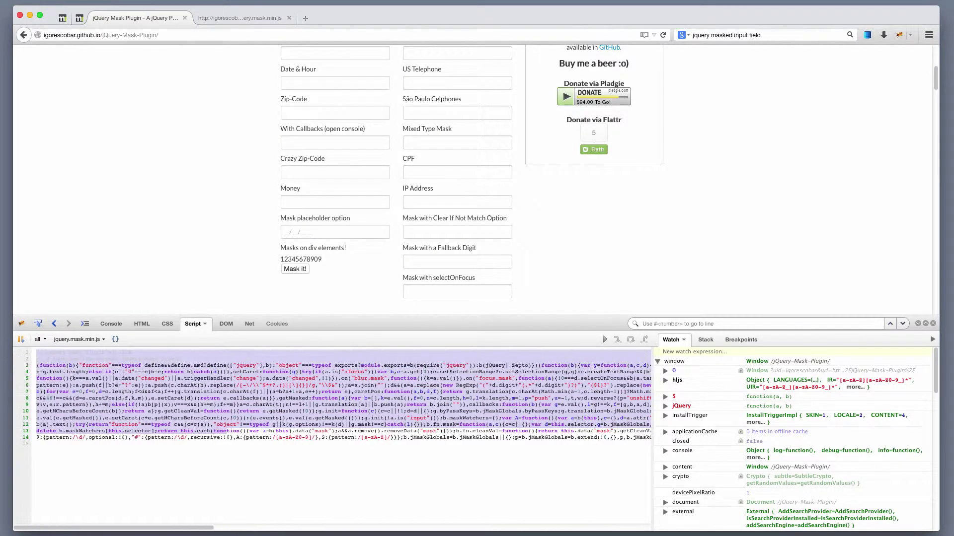
pyautogui.rightClick(85, 341)
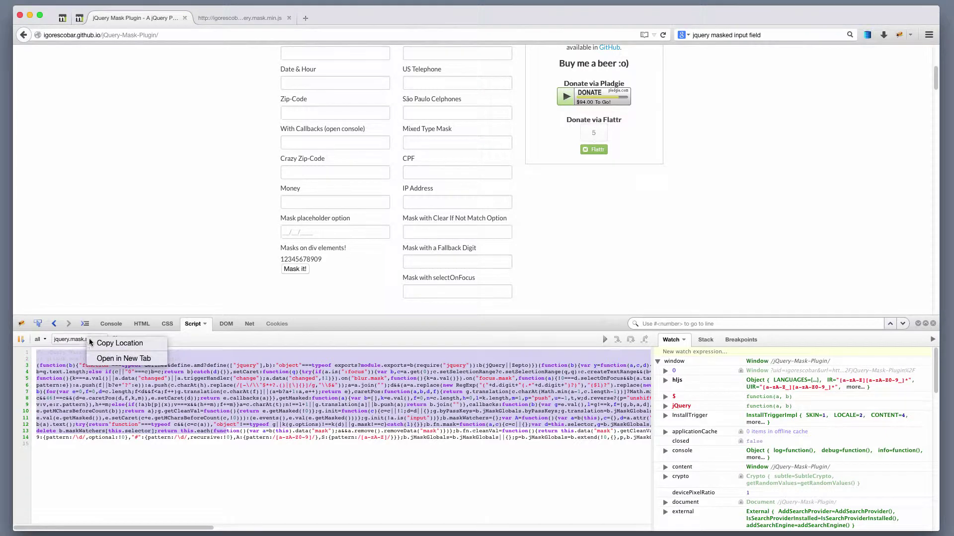
pyautogui.click(124, 358)
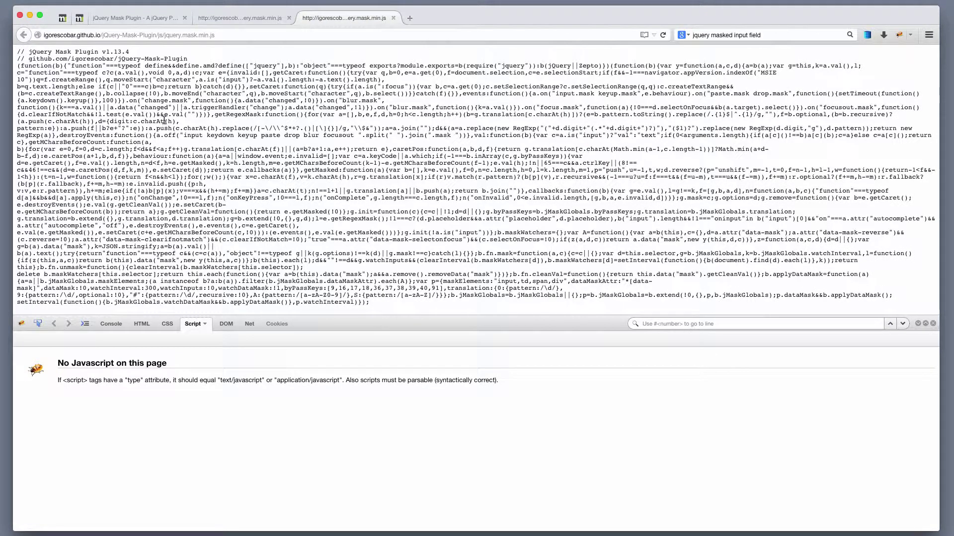
# Select the entire source code of jquery.mask.min.js
pyautogui.moveTo(114, 108); pyautogui.dragTo(63, 56)
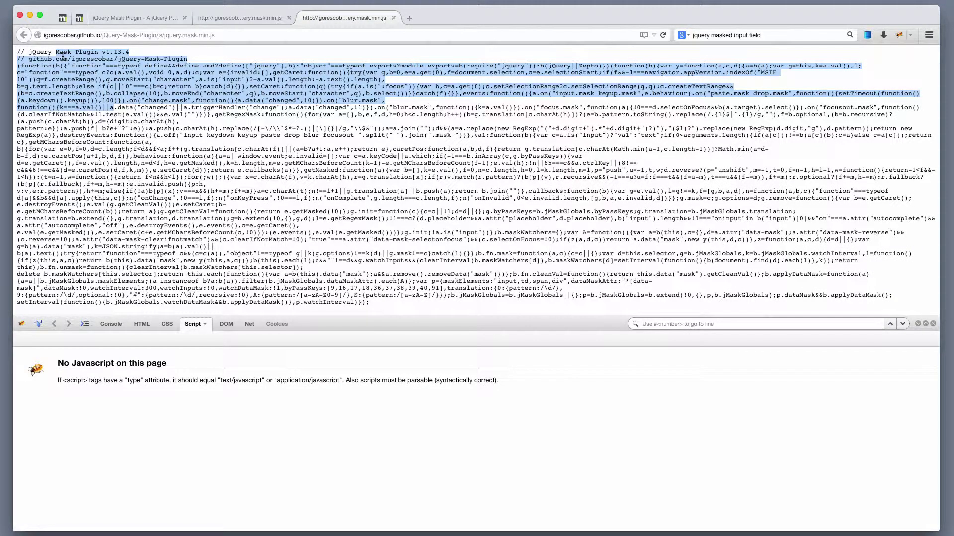
pyautogui.click(138, 112)
pyautogui.press('super+a')
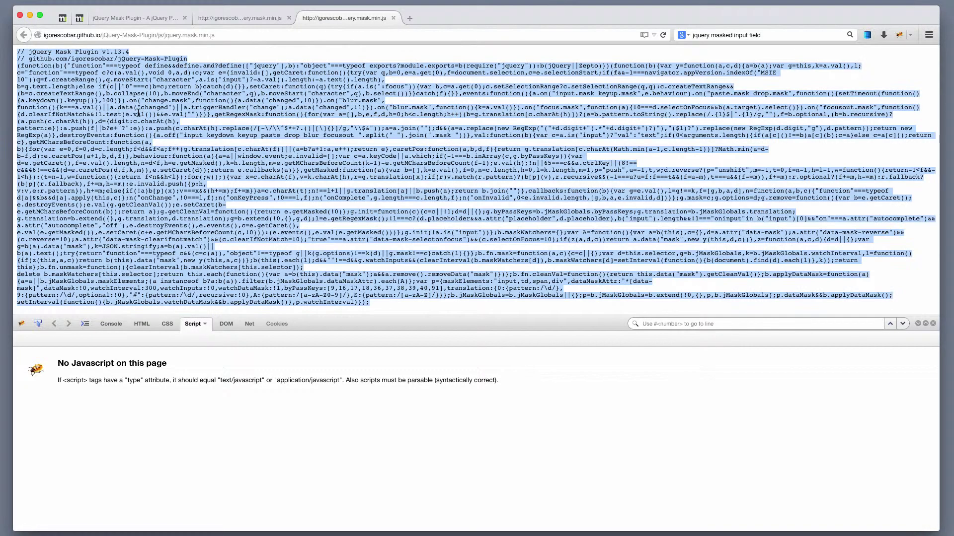
# Switch to Finder, check jquery.mask.min.js in the input-mask library folder, and open rackforms-include-code for viewing
pyautogui.hotkey('ctrl', 'Up')
pyautogui.click(741, 192)
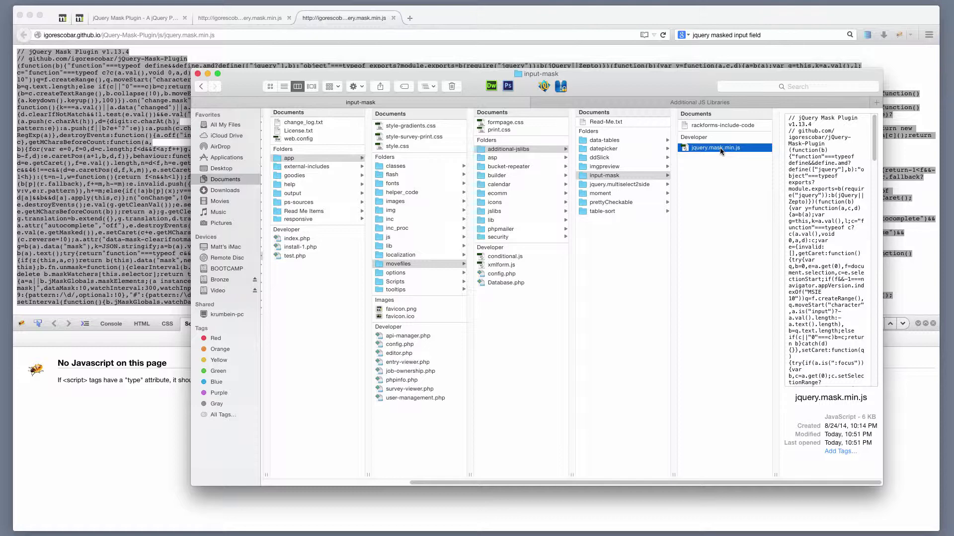
pyautogui.click(719, 126)
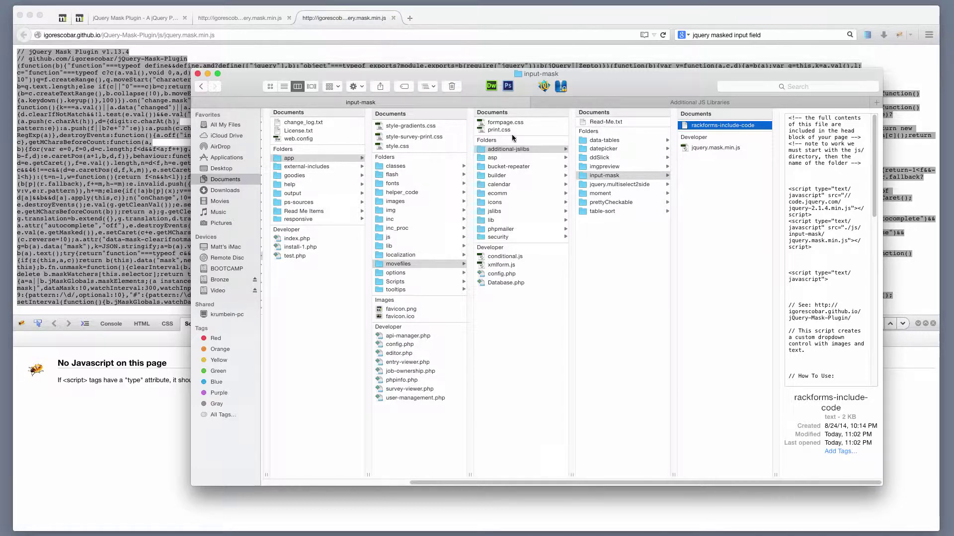
pyautogui.press('super+o')
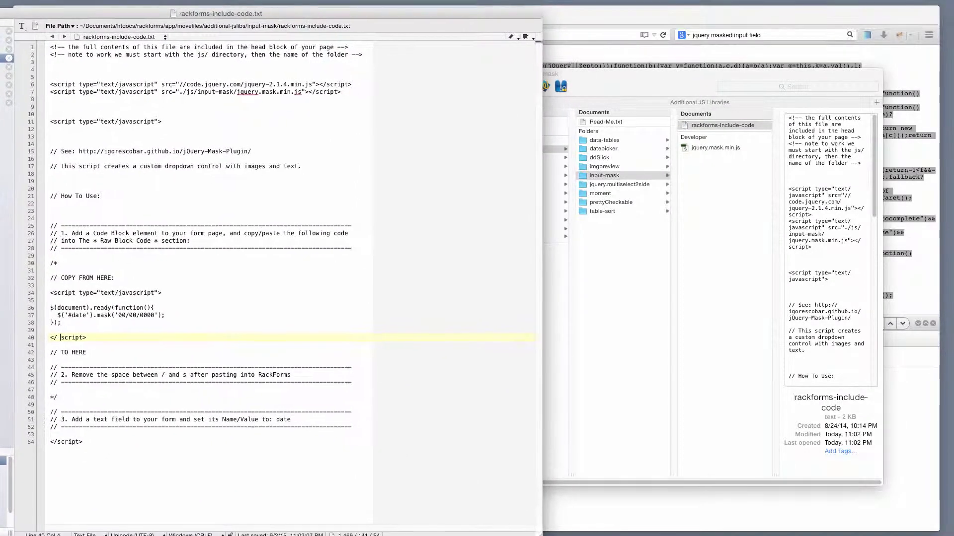
# Examine the jQuery and input-mask script include lines and the How To Use instructions in rackforms-include-code.txt
pyautogui.moveTo(340, 93); pyautogui.dragTo(49, 86)
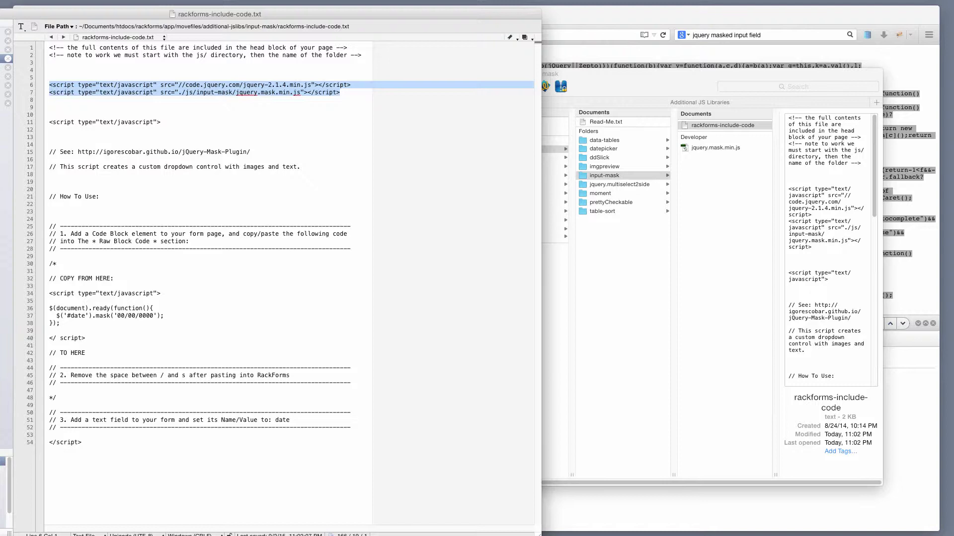
pyautogui.click(229, 85)
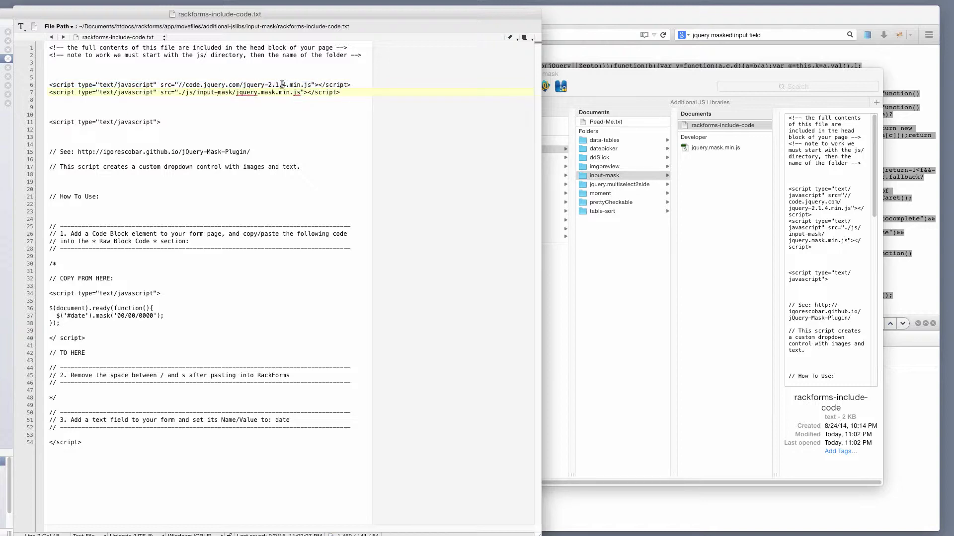
pyautogui.moveTo(312, 85)
pyautogui.mouseDown()
pyautogui.moveTo(158, 85)
pyautogui.moveTo(300, 95)
pyautogui.mouseUp()
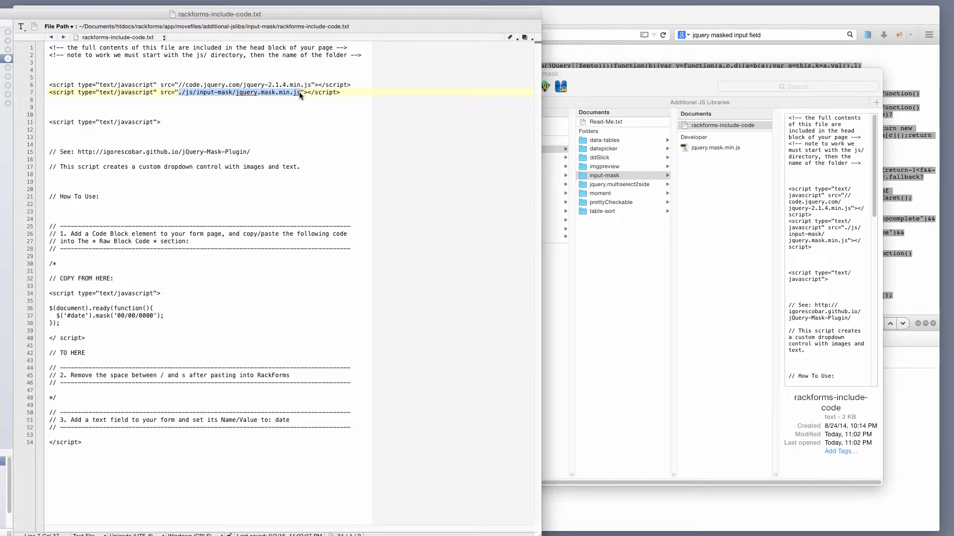
pyautogui.moveTo(106, 449); pyautogui.dragTo(350, 205)
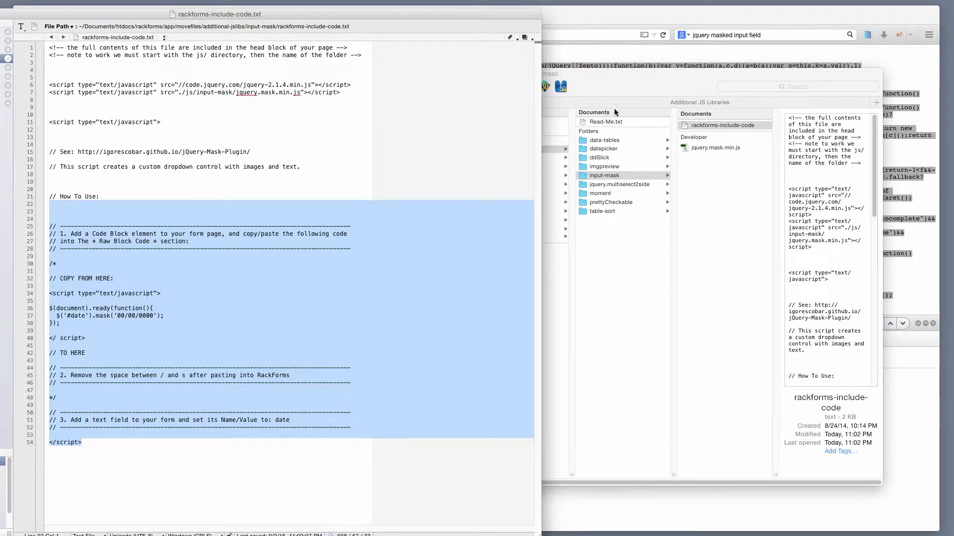
pyautogui.click(345, 95)
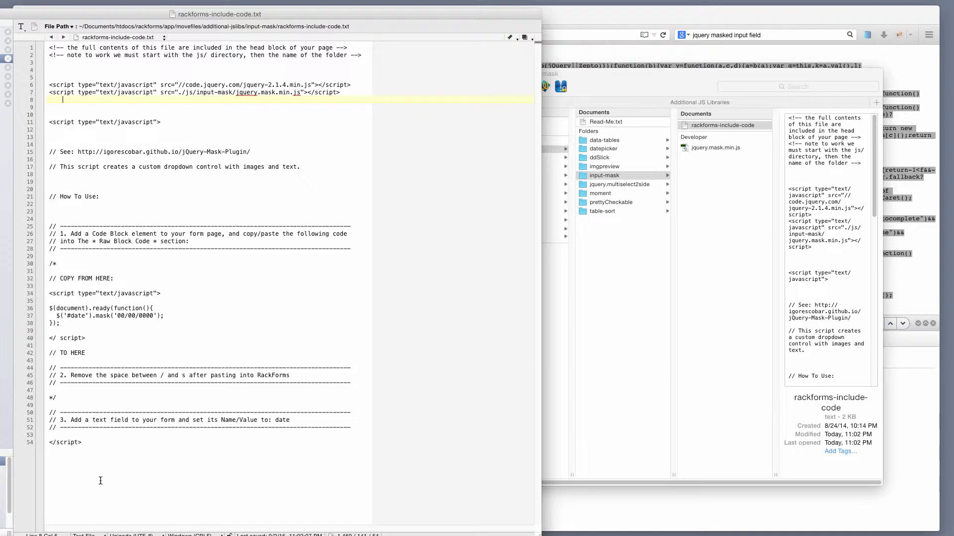
pyautogui.moveTo(83, 453); pyautogui.dragTo(50, 47)
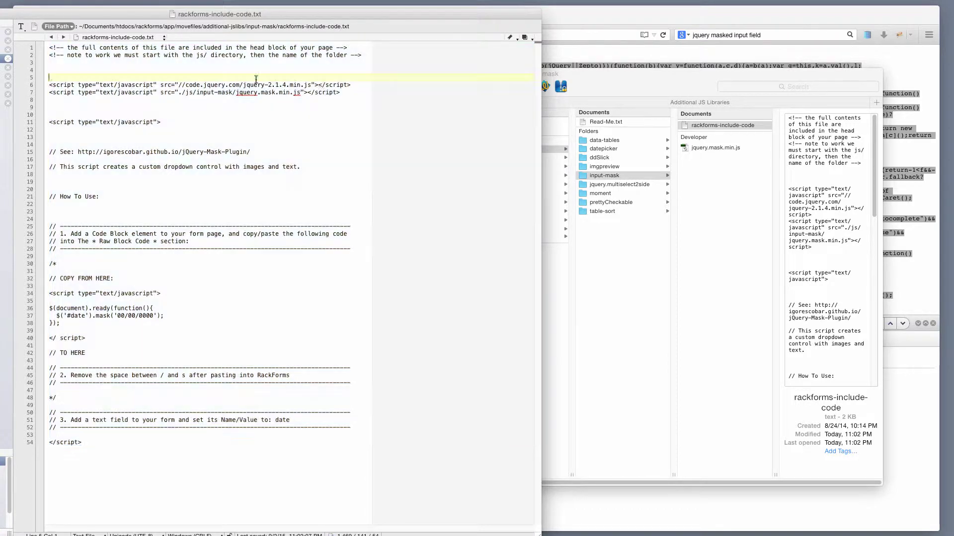
pyautogui.click(223, 78)
pyautogui.moveTo(354, 93); pyautogui.dragTo(49, 85)
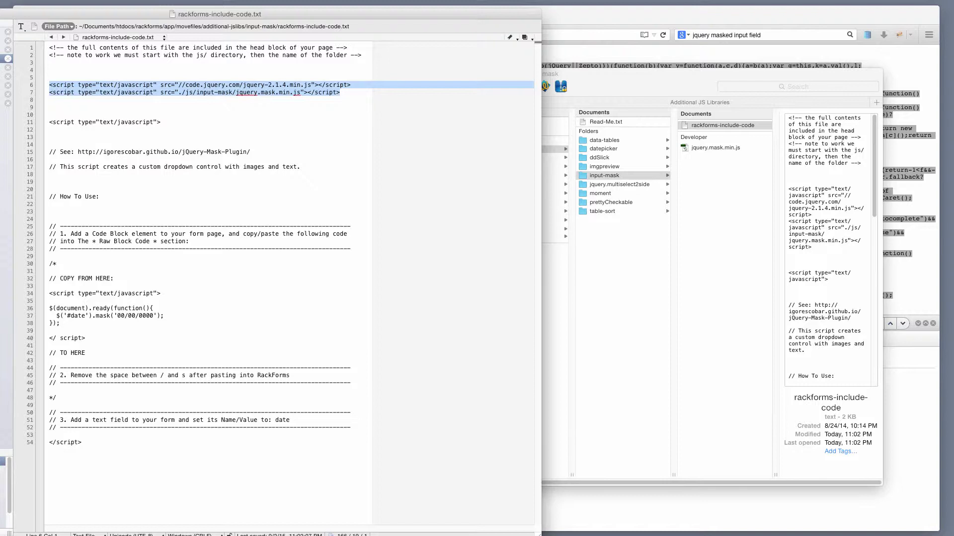
pyautogui.click(353, 121)
pyautogui.moveTo(353, 94); pyautogui.dragTo(49, 85)
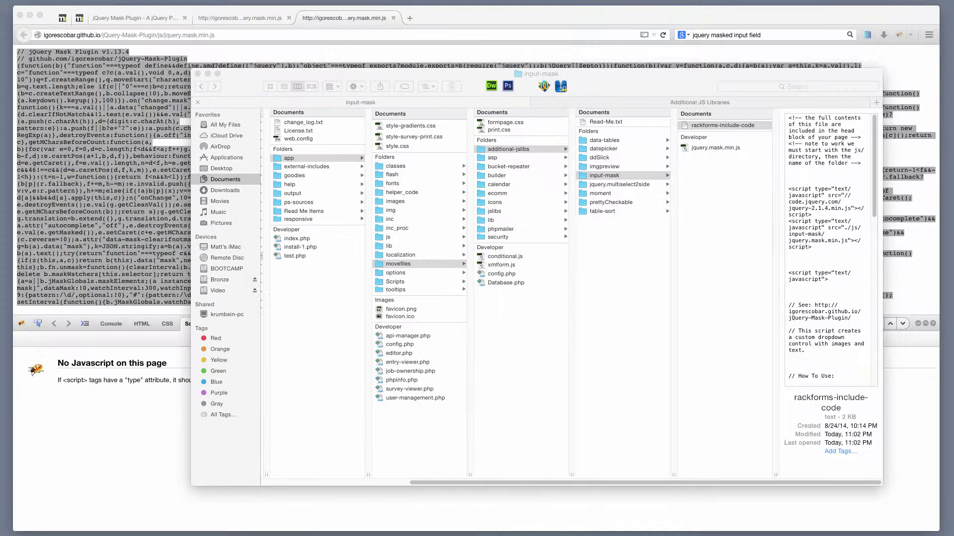
# Return to the RackForms editor in the browser and show the properties of the jQuery Input Mask Demo form page
pyautogui.press('super+h')
pyautogui.click(62, 18)
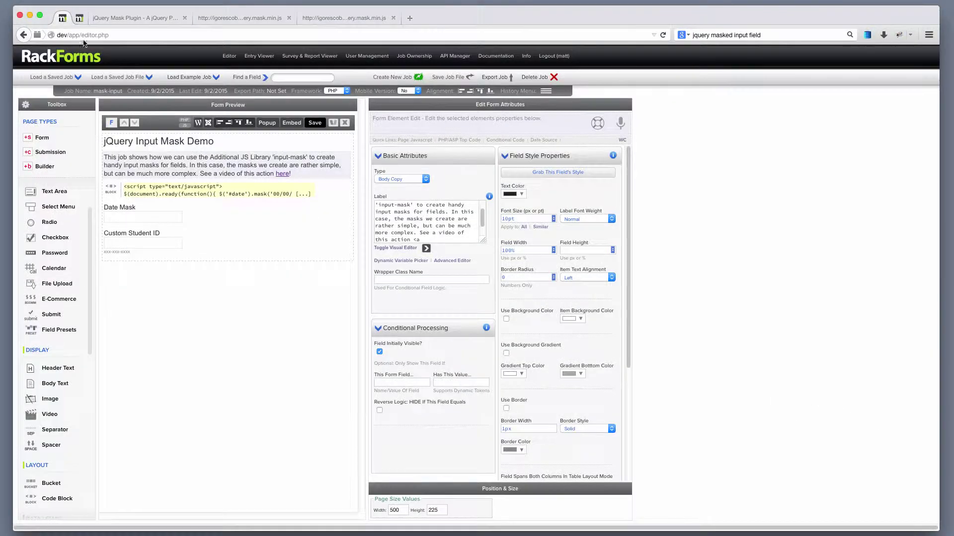
pyautogui.click(169, 122)
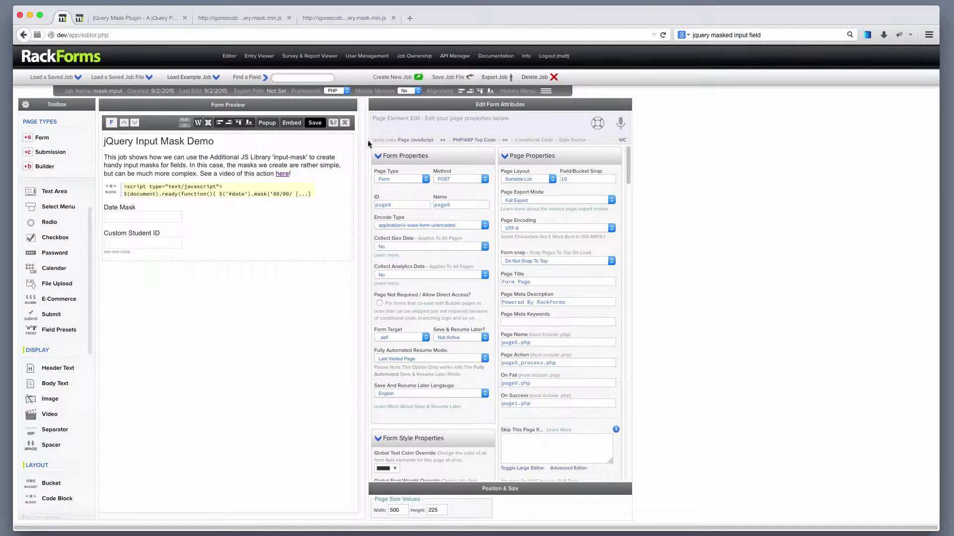
# Examine the form page's Included Additional Javascript Library choices, checking the input-mask entry
pyautogui.click(431, 140)
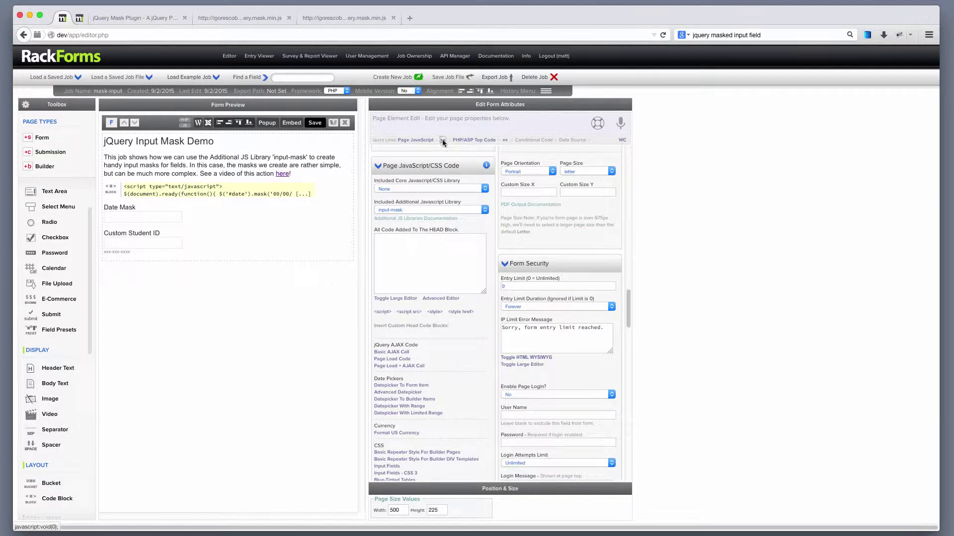
pyautogui.click(435, 209)
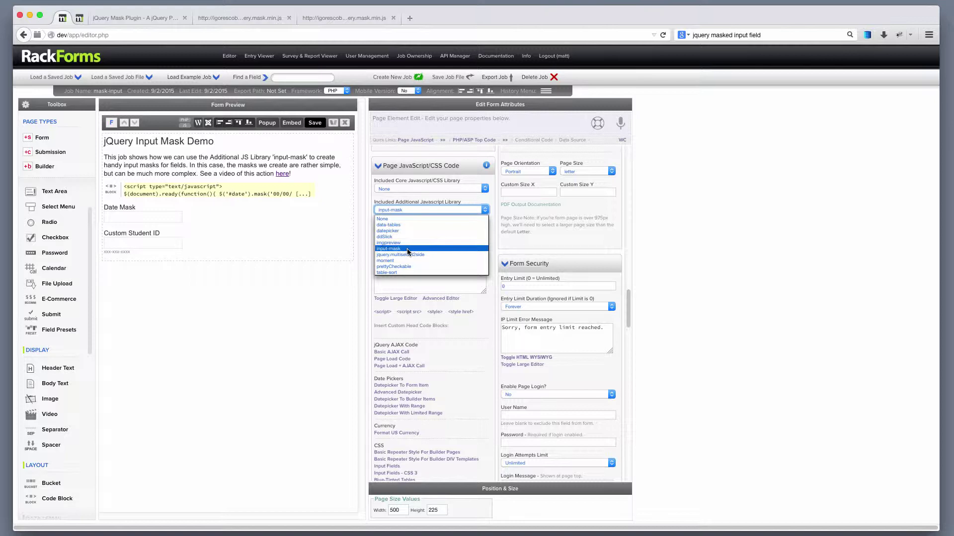
pyautogui.click(293, 257)
# Switch to rackforms-include-code.txt and highlight the sample script between COPY FROM HERE and TO HERE
pyautogui.press('super+Tab')
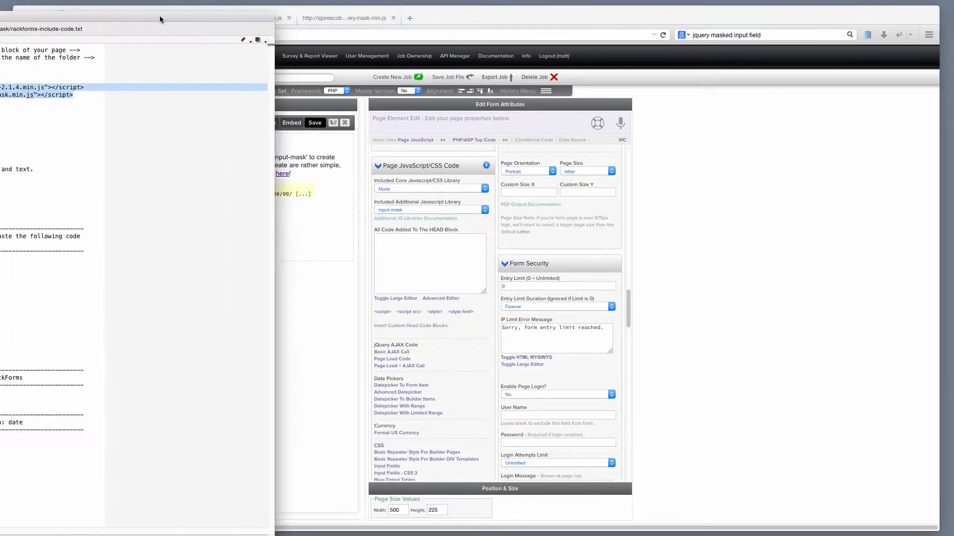
pyautogui.moveTo(159, 16); pyautogui.dragTo(382, 8)
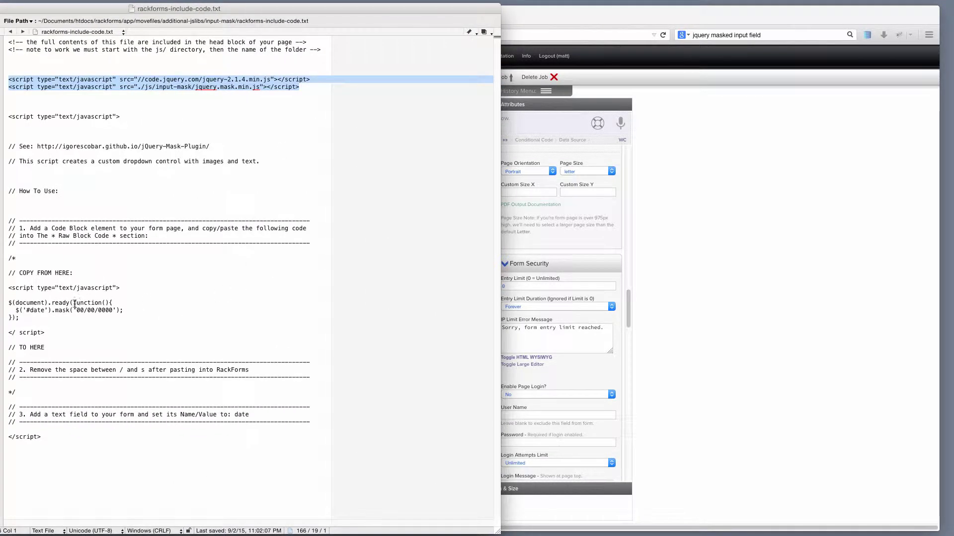
pyautogui.moveTo(45, 332); pyautogui.dragTo(8, 288)
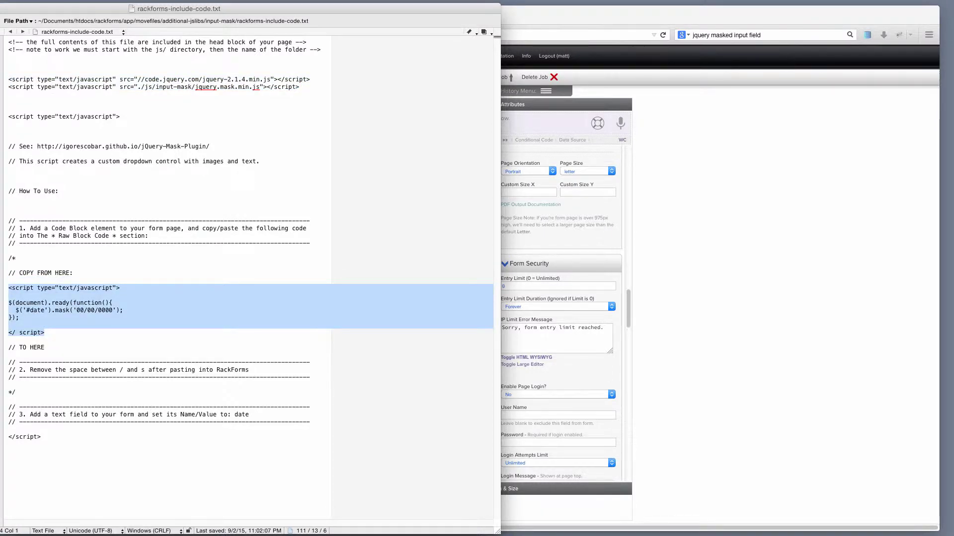
pyautogui.press('super+h')
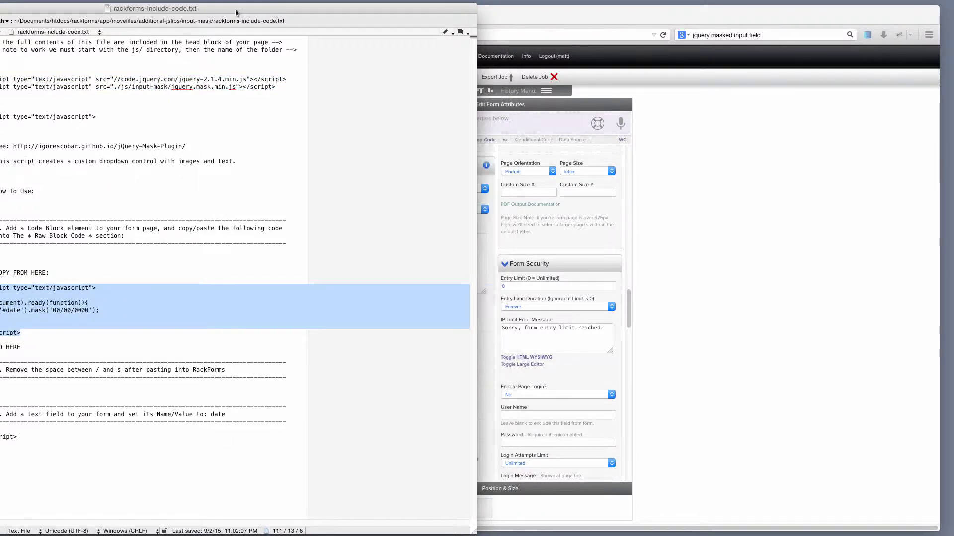
# In the RackForms editor, copy the entire Raw Block Code script of the form's custom code block
pyautogui.click(245, 189)
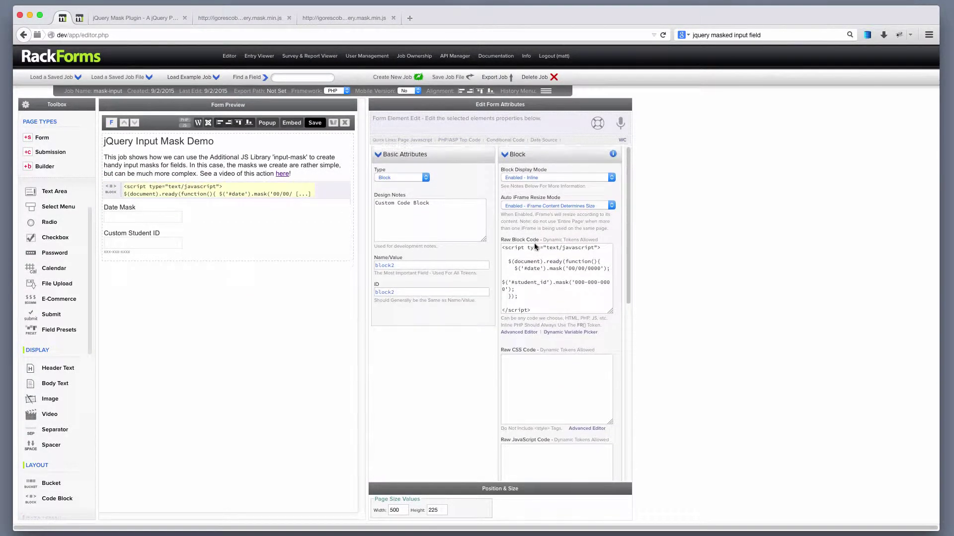
pyautogui.moveTo(540, 243); pyautogui.dragTo(502, 241)
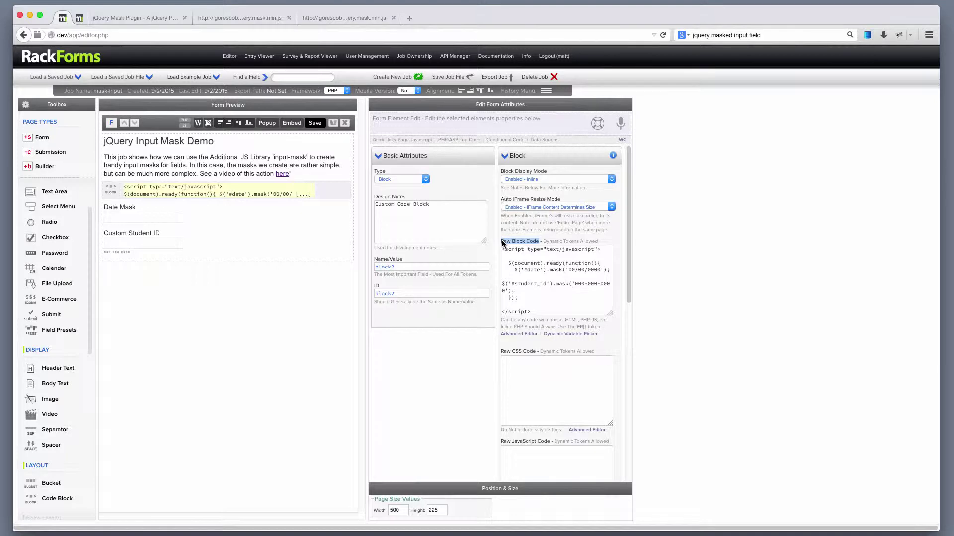
pyautogui.moveTo(531, 312); pyautogui.dragTo(467, 226)
pyautogui.press('super+c')
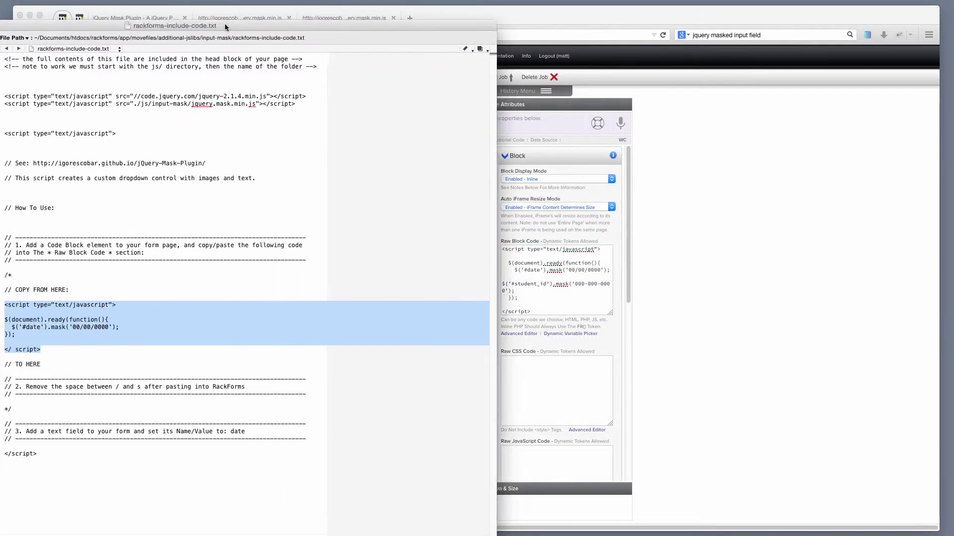
# Replace the sample script in rackforms-include-code.txt with the copied date and student_id mask script, and return to the RackForms editor
pyautogui.click(92, 350)
pyautogui.moveTo(63, 349); pyautogui.dragTo(10, 306)
pyautogui.press('super+v')
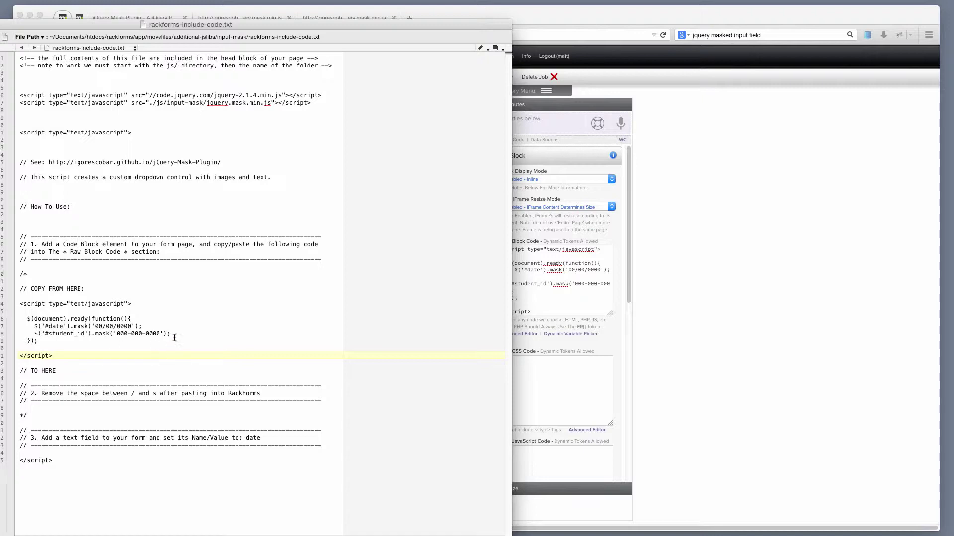
pyautogui.moveTo(147, 31); pyautogui.dragTo(132, 30)
pyautogui.press('super+Tab')
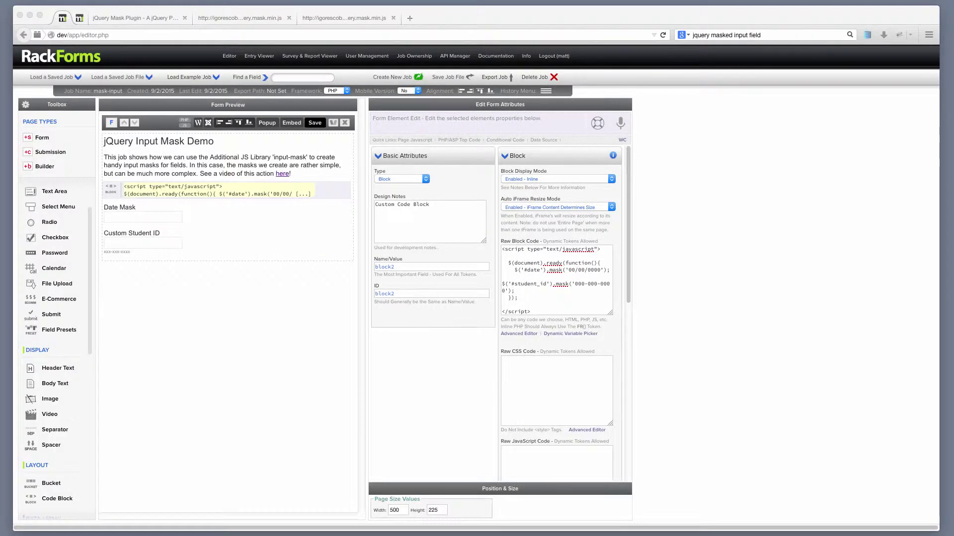
# Compare the date and student_id selectors in the code block's script with the Name/Value of the Date Mask and Custom Student ID fields
pyautogui.click(192, 218)
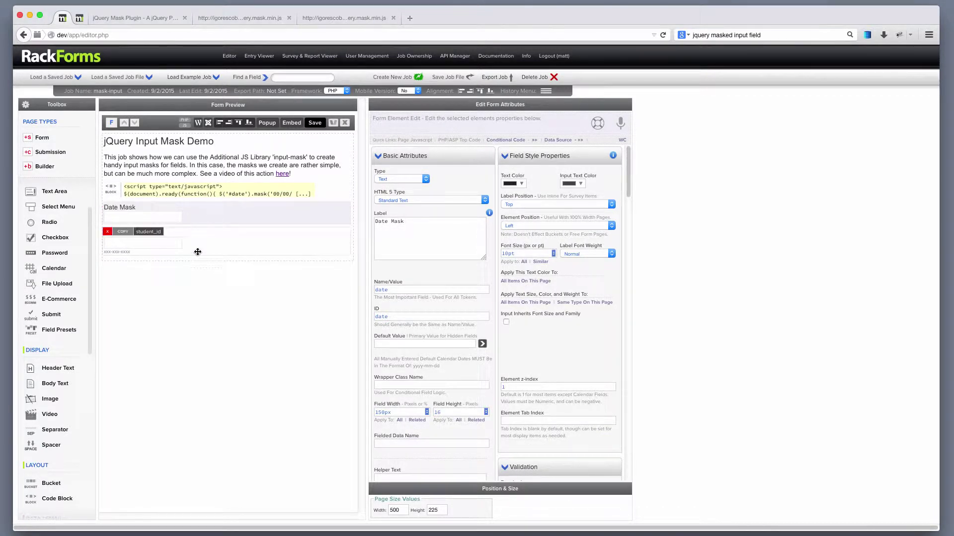
pyautogui.click(184, 191)
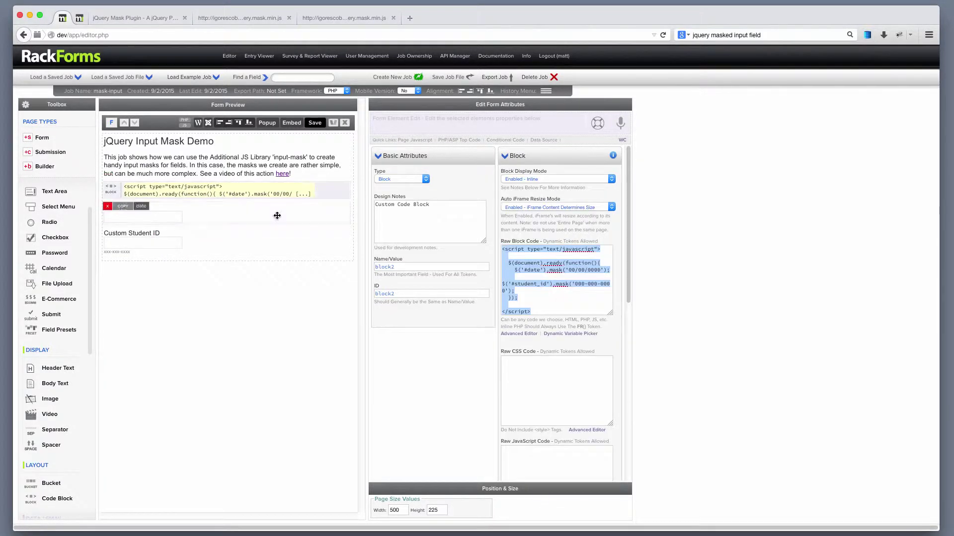
pyautogui.doubleClick(532, 270)
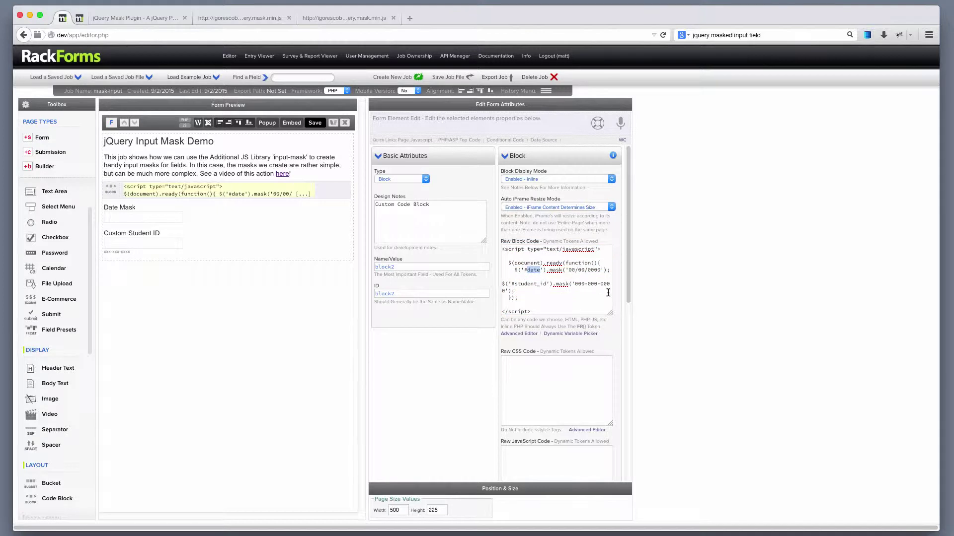
pyautogui.moveTo(515, 284); pyautogui.dragTo(547, 284)
pyautogui.moveTo(211, 236)
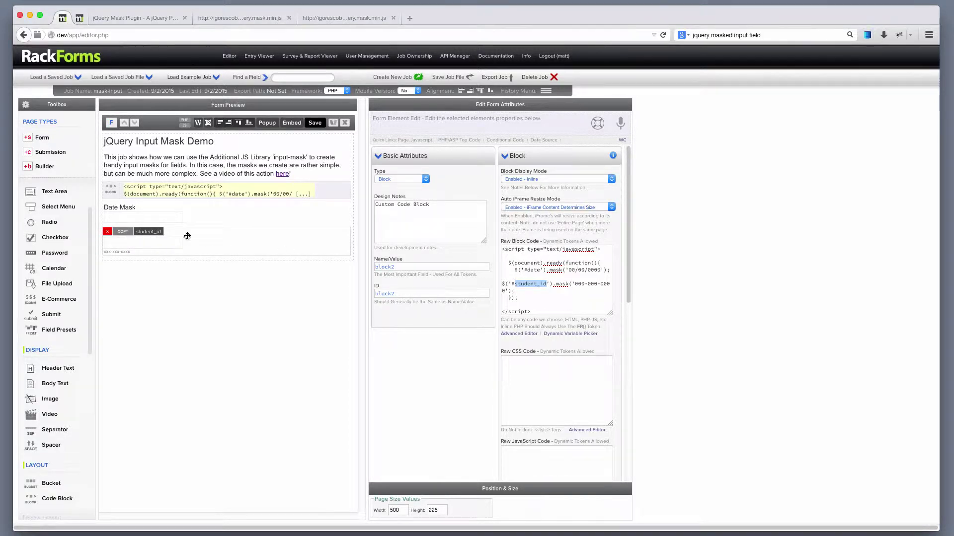
pyautogui.click(187, 237)
pyautogui.doubleClick(395, 290)
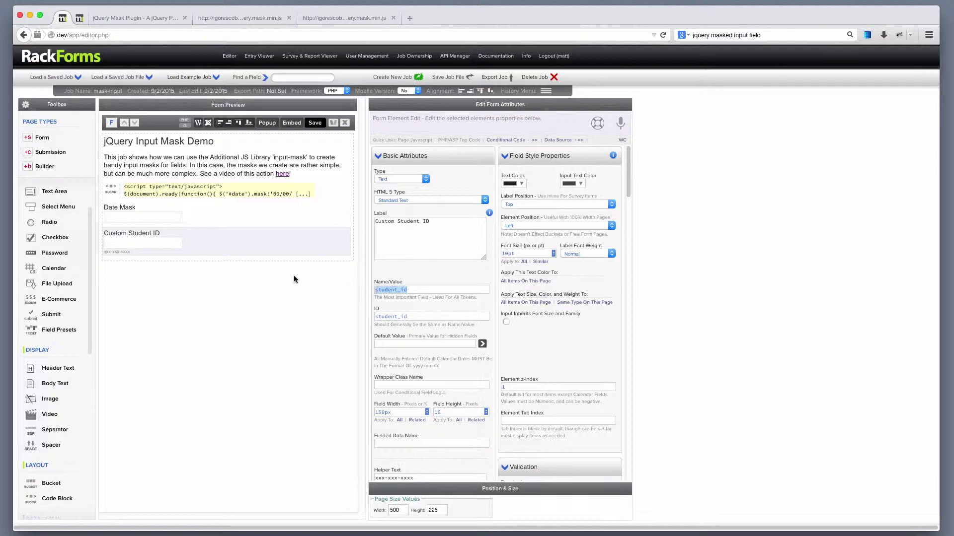
pyautogui.click(202, 187)
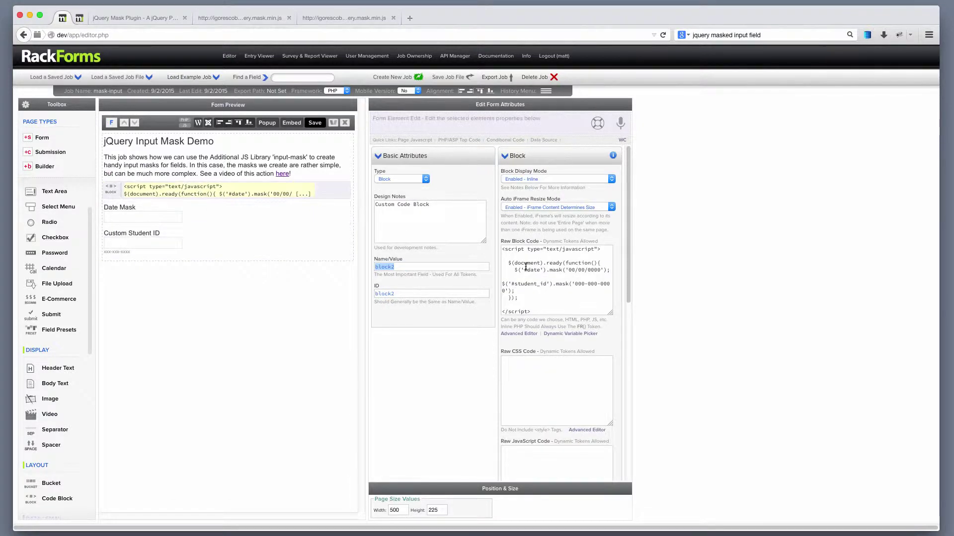
pyautogui.doubleClick(534, 270)
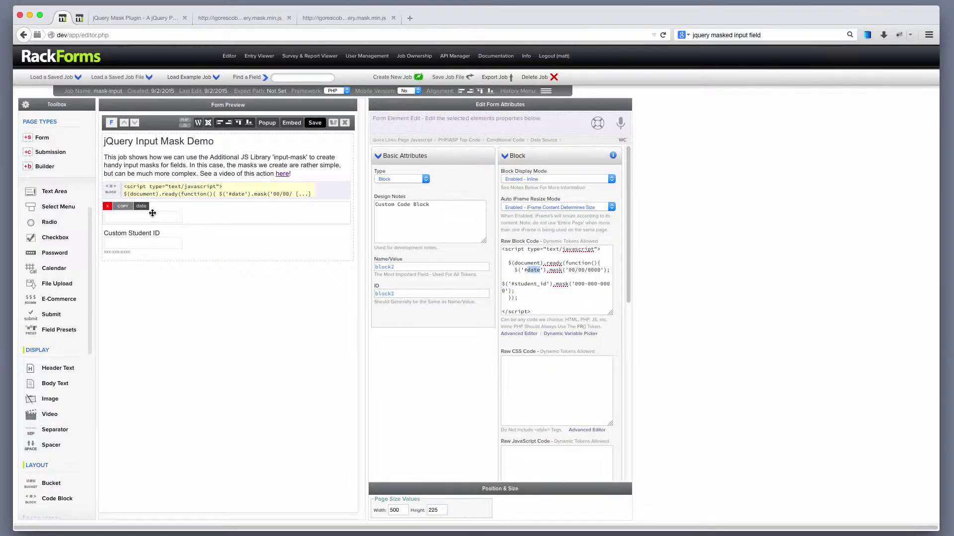
pyautogui.click(136, 212)
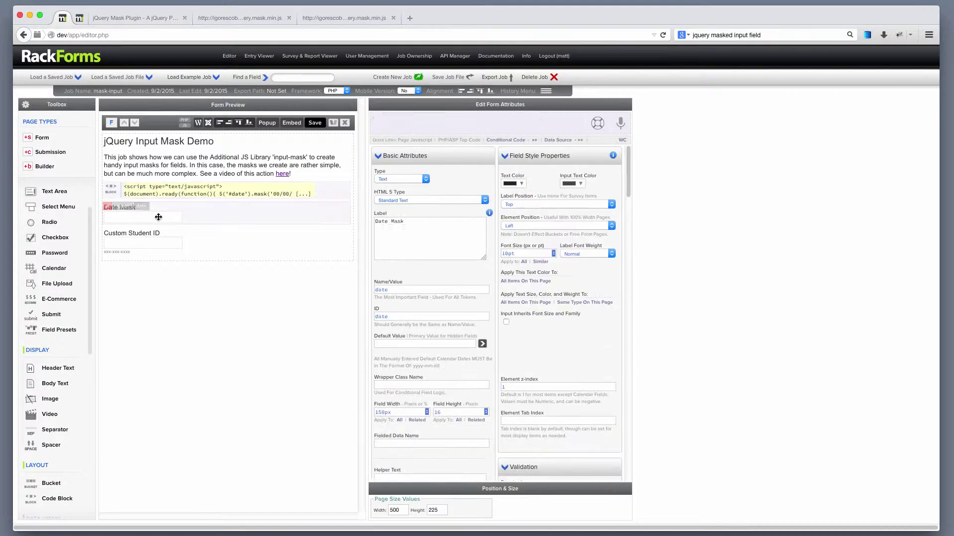
pyautogui.doubleClick(395, 289)
# Save the job, view the generated form page, and close the preview window
pyautogui.click(314, 122)
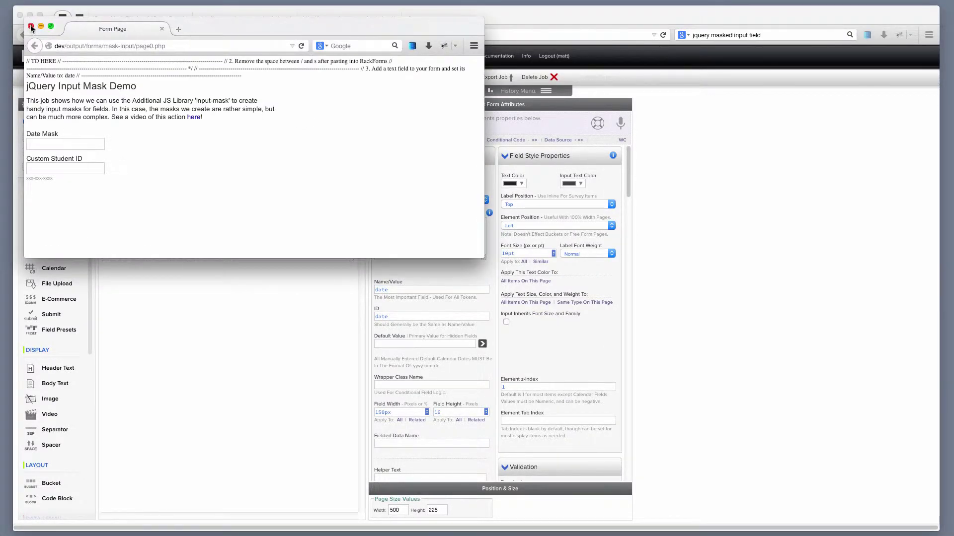
pyautogui.click(30, 26)
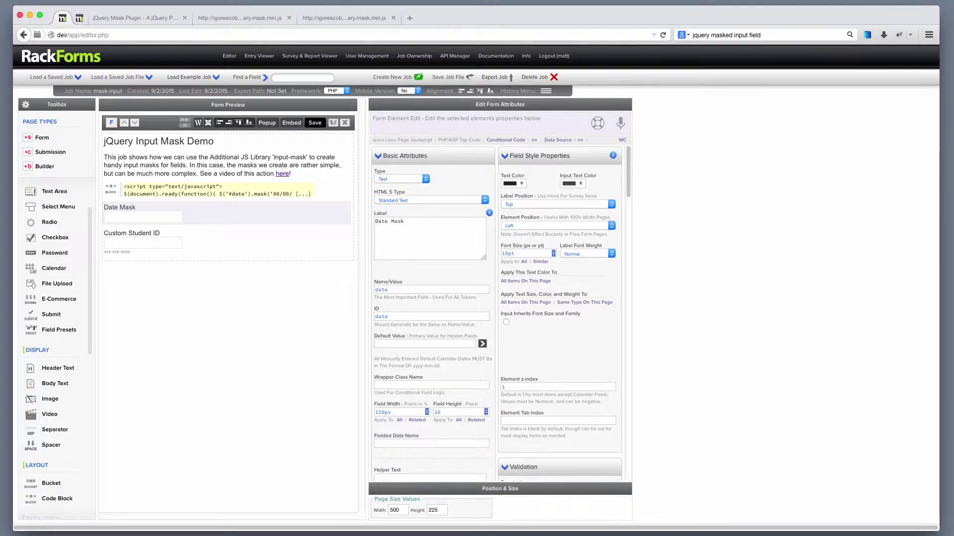
# Restore the space between / and script in the sample's closing tag in rackforms-include-code.txt, and return to the RackForms editor
pyautogui.moveTo(2, 8); pyautogui.dragTo(136, 11)
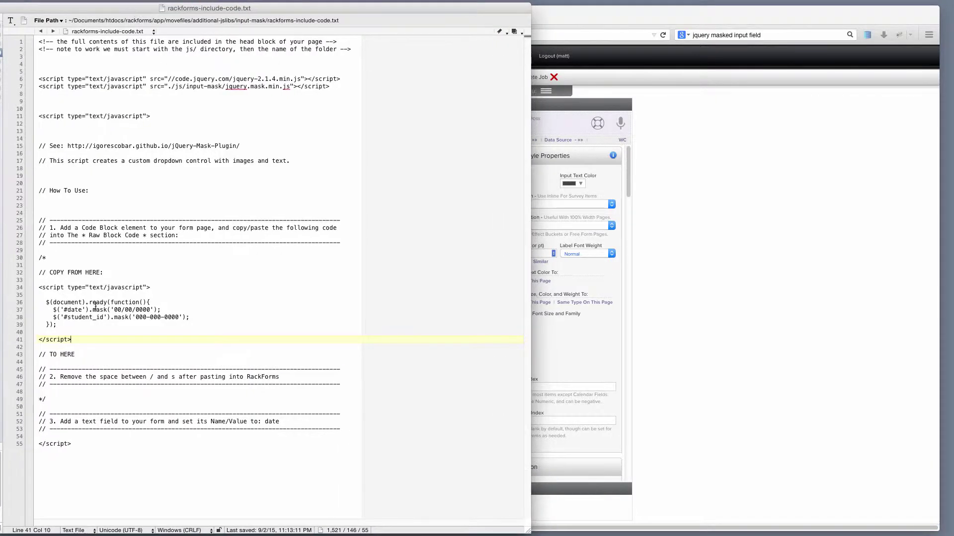
pyautogui.click(46, 340)
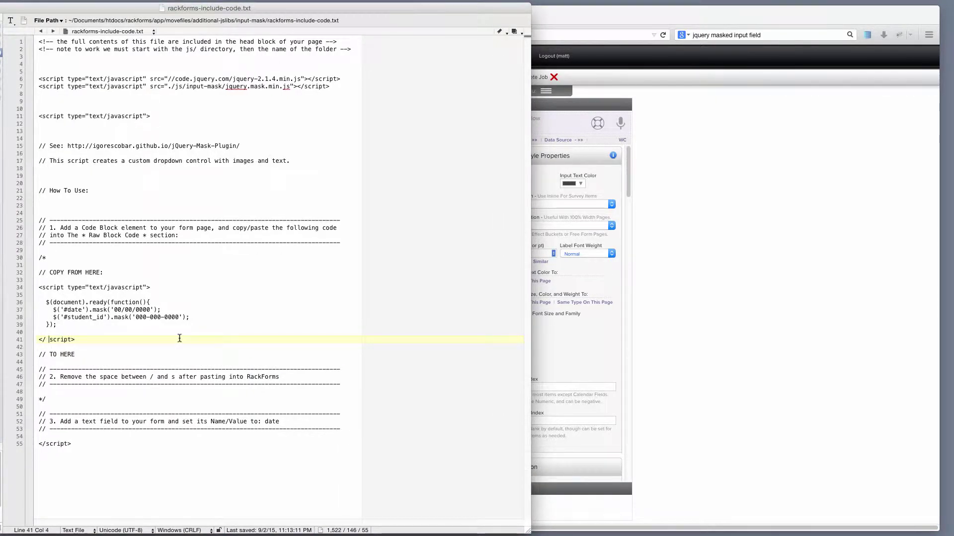
pyautogui.moveTo(86, 341); pyautogui.dragTo(39, 272)
pyautogui.click(48, 333)
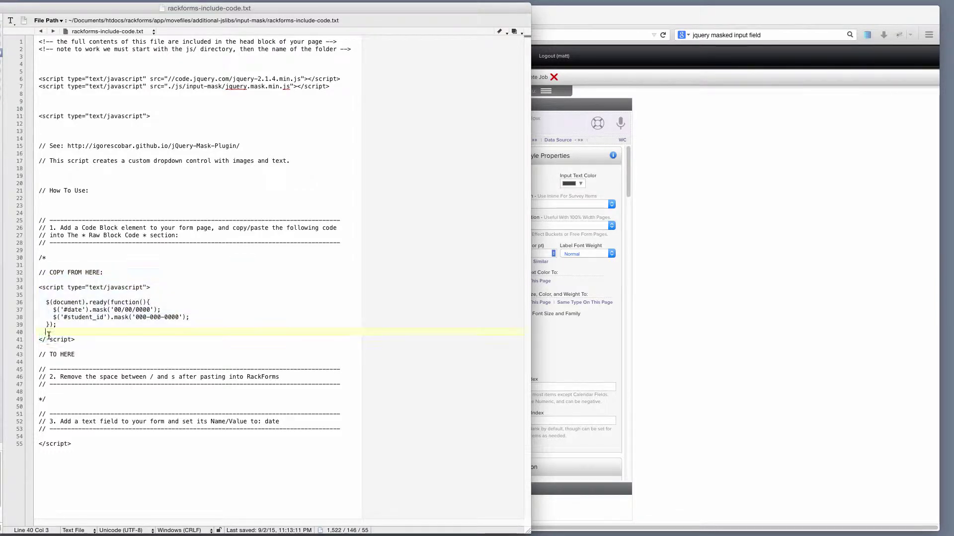
pyautogui.doubleClick(47, 339)
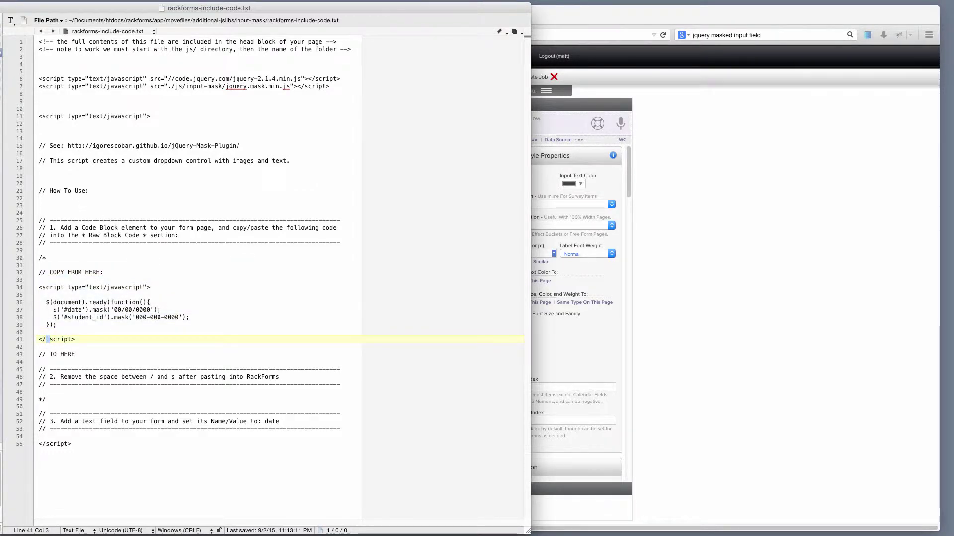
pyautogui.moveTo(191, 11); pyautogui.dragTo(6, 11)
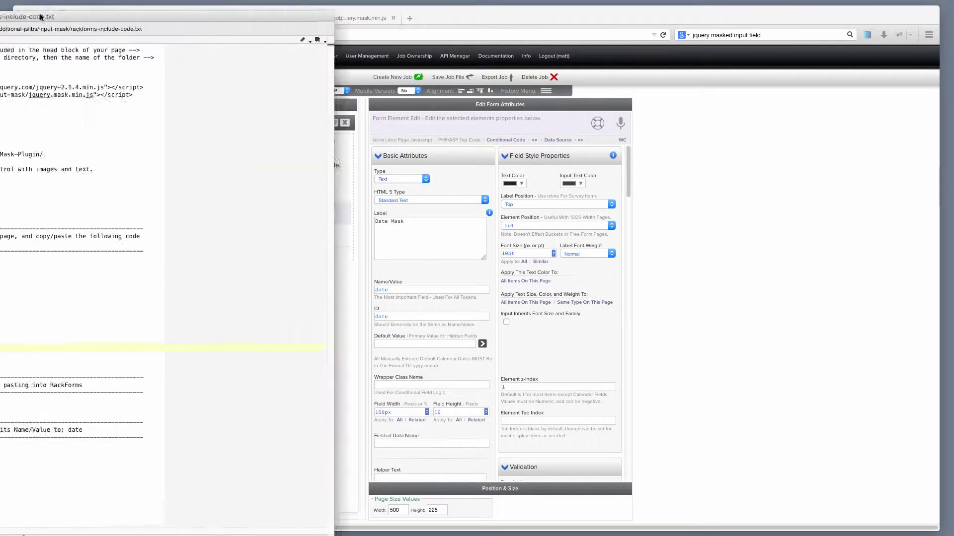
pyautogui.press('super+Tab')
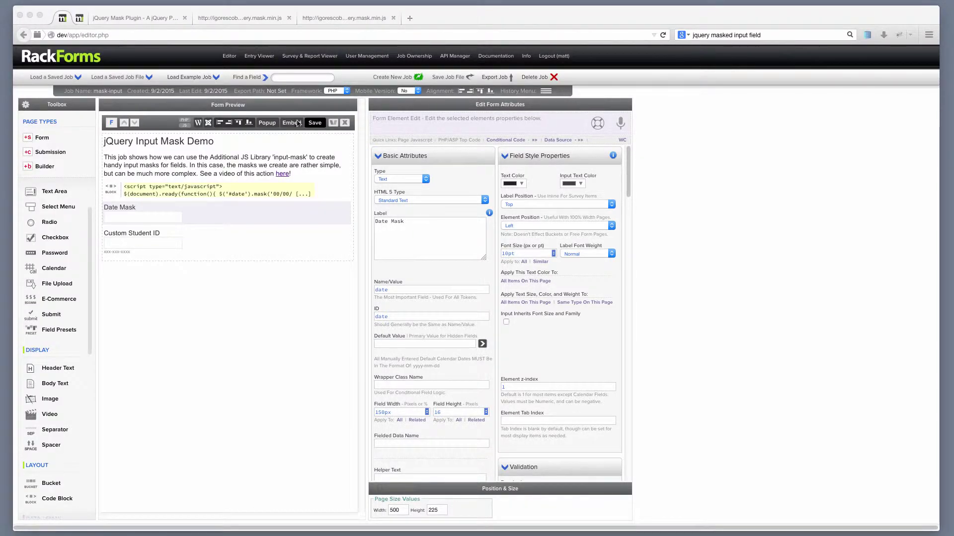
# Save the job and test the generated form with 12/21/2121 as the Date Mask and a ten-digit sample Custom Student ID
pyautogui.click(314, 123)
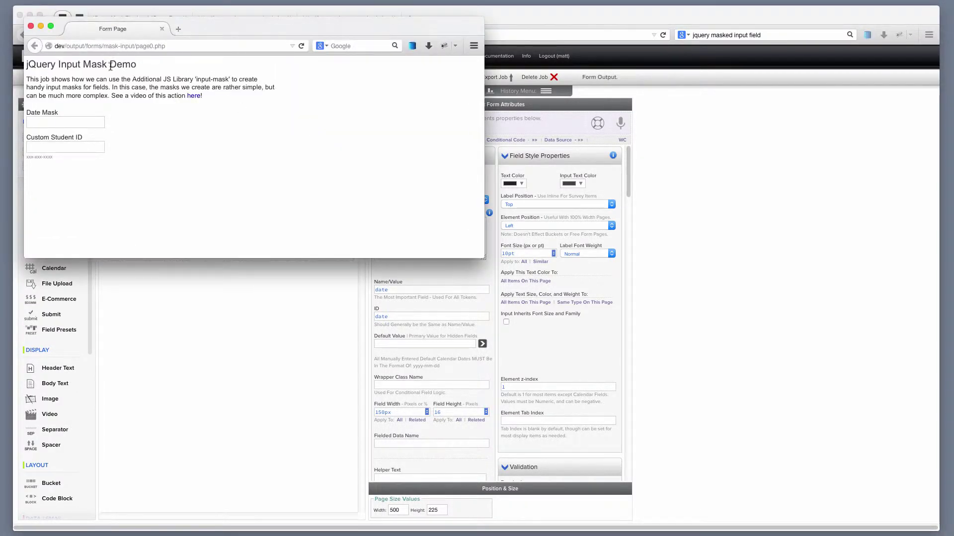
pyautogui.click(73, 122)
pyautogui.write('12/21/2121')
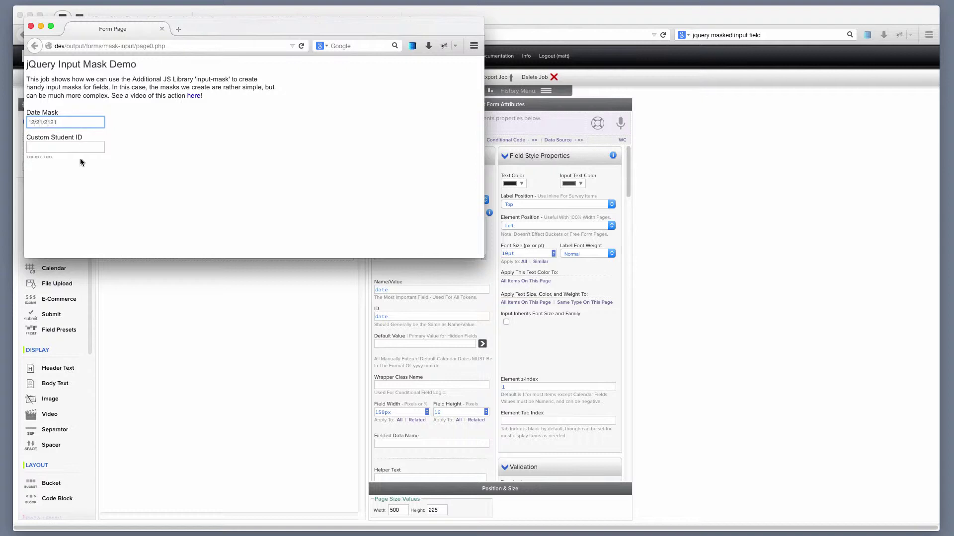
pyautogui.click(69, 146)
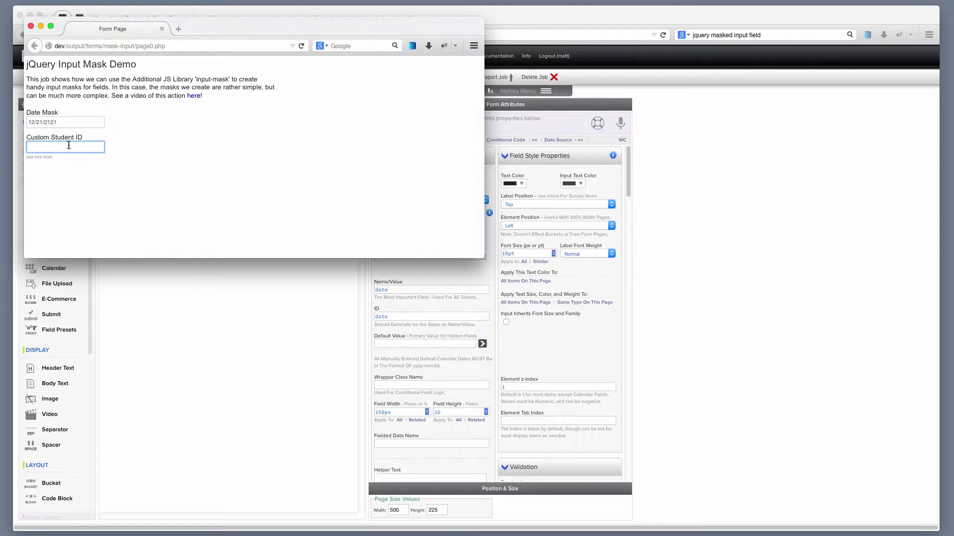
pyautogui.write('545-454-5454')
pyautogui.moveTo(55, 157); pyautogui.dragTo(28, 157)
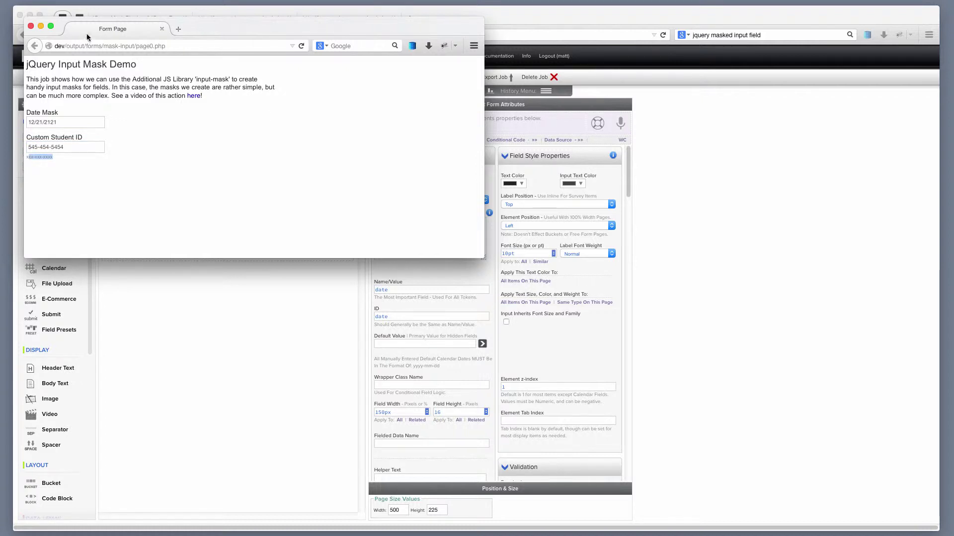
pyautogui.click(31, 26)
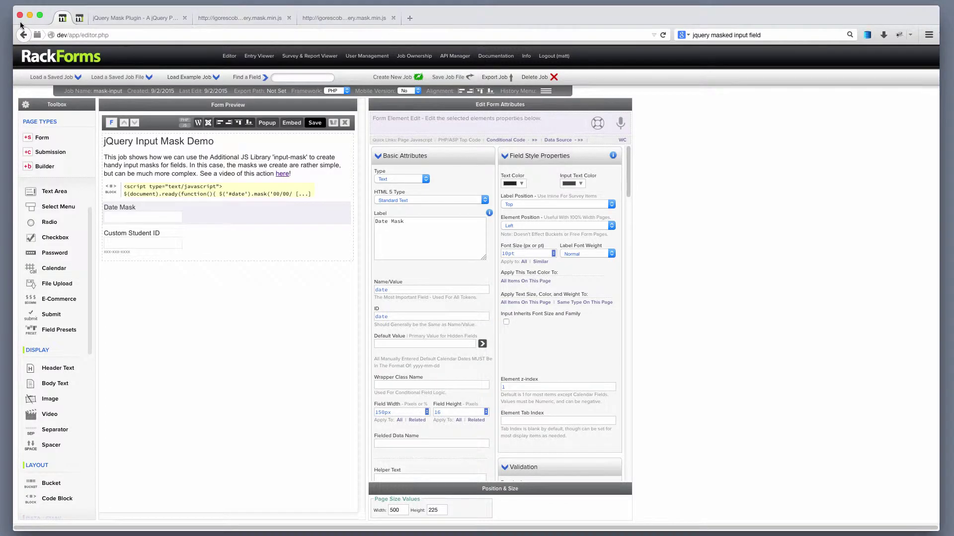
# Show the jQuery Mask Plugin page and close its script debugging panel
pyautogui.click(134, 18)
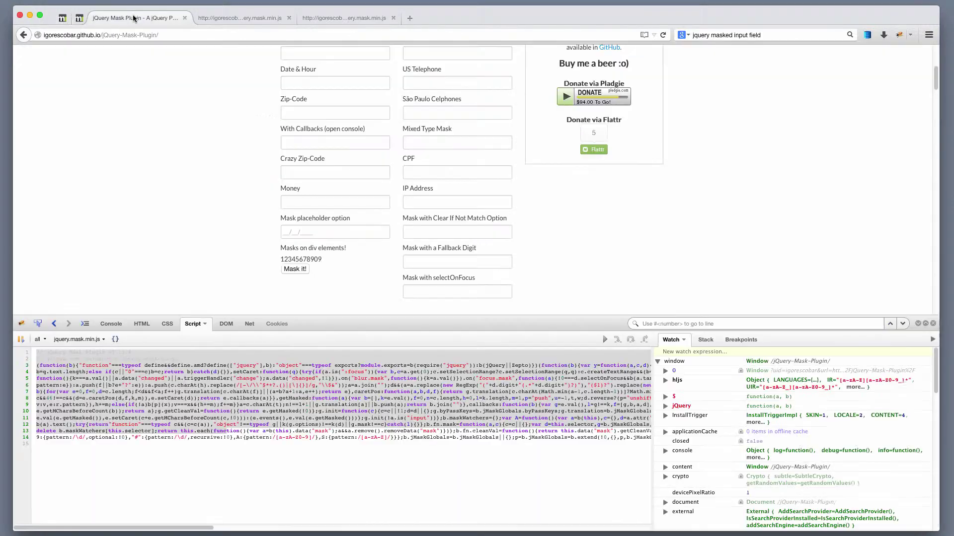
pyautogui.click(933, 323)
# Switch to Finder and select both rackforms-include-code and jquery.mask.min.js in the input-mask folder
pyautogui.hotkey('ctrl', 'Up')
pyautogui.click(828, 200)
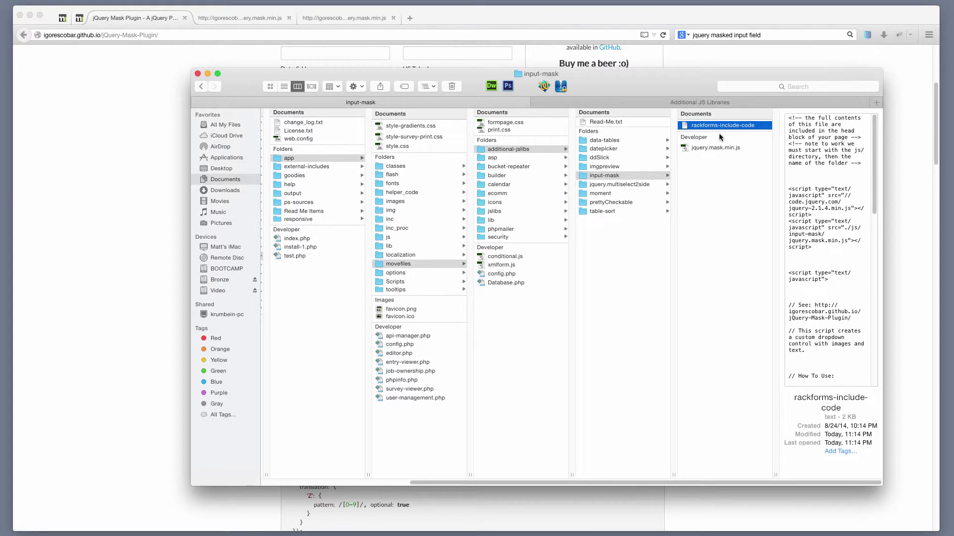
pyautogui.hotkey('shift', 'Down')
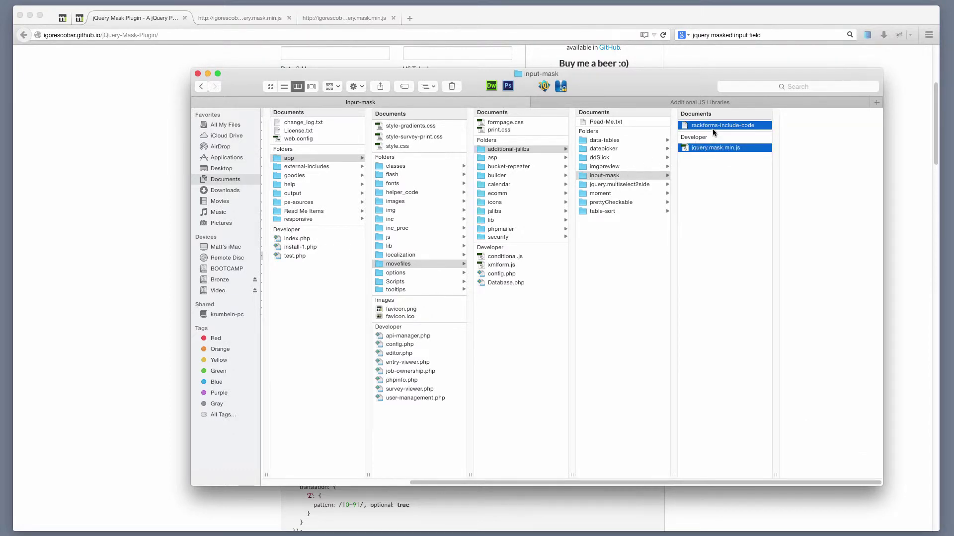
# Select only jquery.mask.min.js in the input-mask folder, and bring the rackforms-include-code.txt window fully into view
pyautogui.click(723, 159)
pyautogui.click(719, 148)
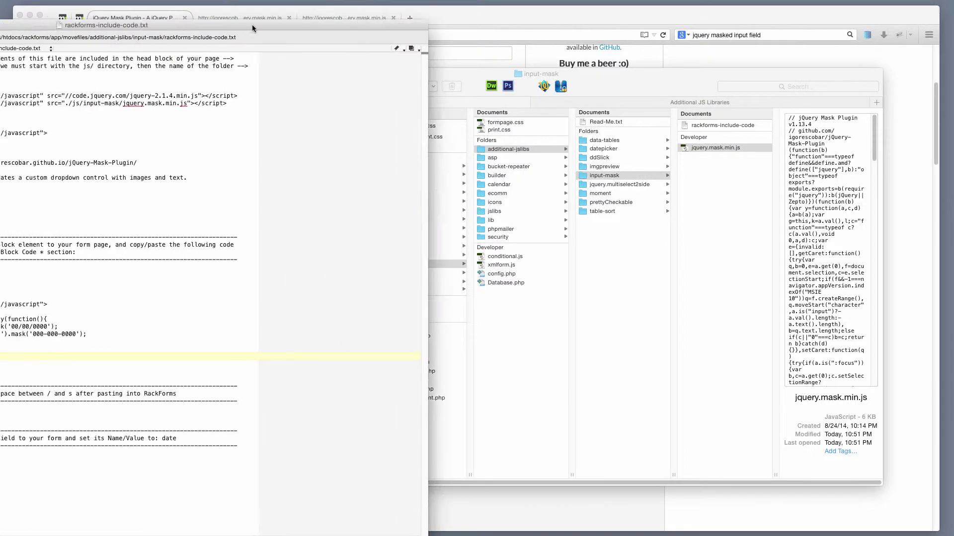
pyautogui.moveTo(252, 25); pyautogui.dragTo(339, 17)
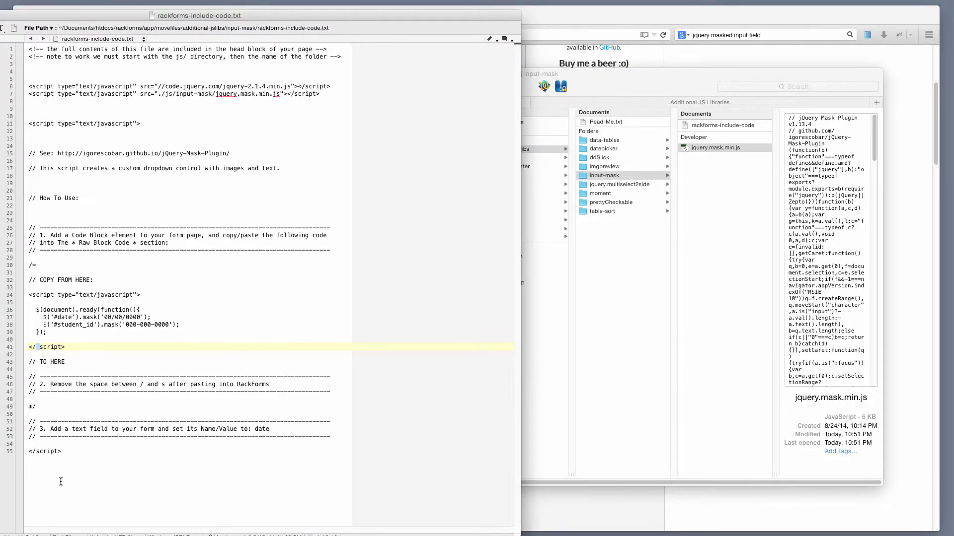
# Examine the full contents of rackforms-include-code.txt, highlighting the two script include lines and the How To Use instructions
pyautogui.moveTo(81, 466); pyautogui.dragTo(28, 48)
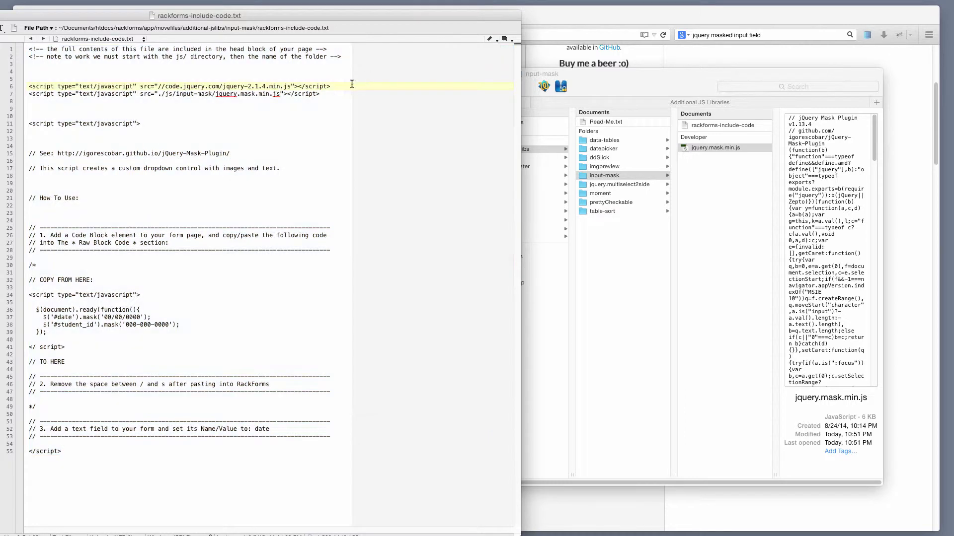
pyautogui.moveTo(352, 92); pyautogui.dragTo(29, 86)
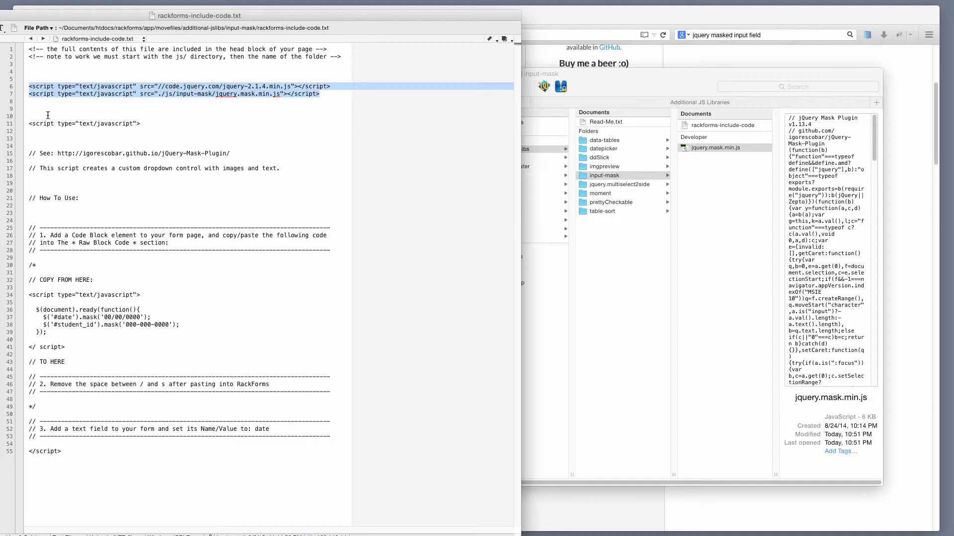
pyautogui.moveTo(80, 452); pyautogui.dragTo(2, 194)
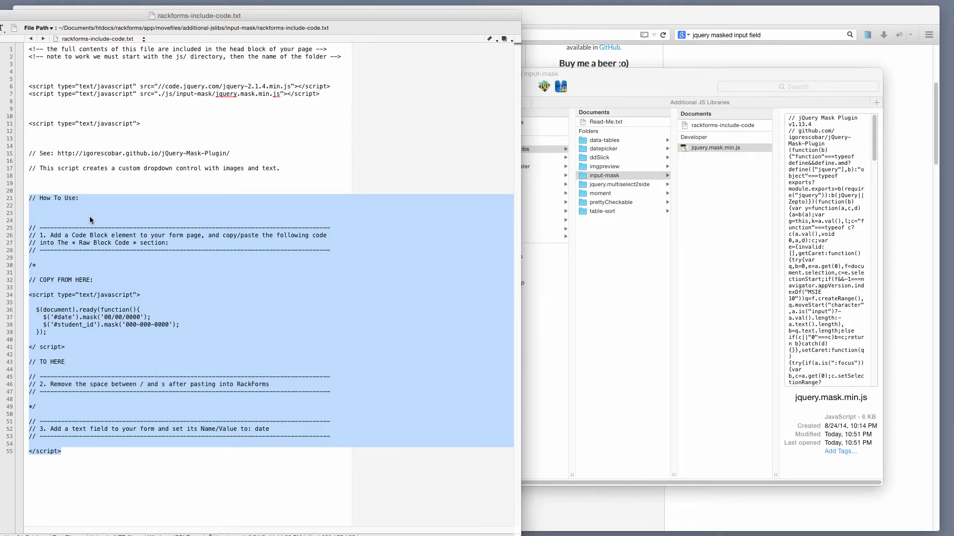
pyautogui.click(118, 235)
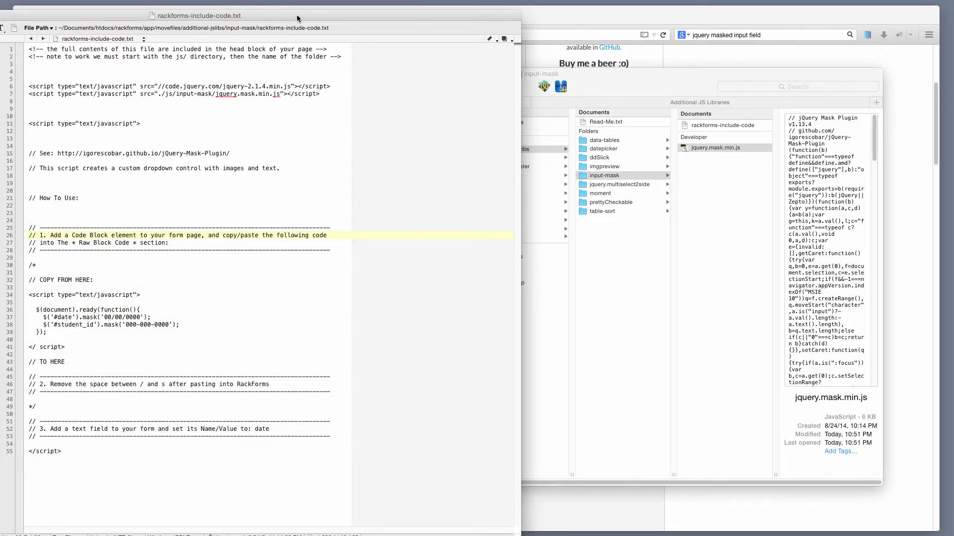
# Close rackforms-include-code.txt and return to the RackForms editor in the browser
pyautogui.press('super+w')
pyautogui.click(124, 103)
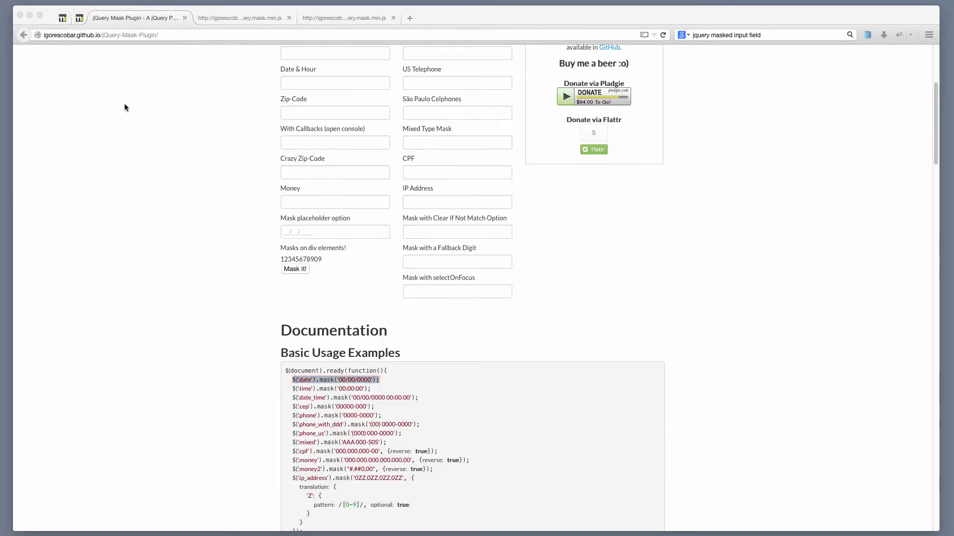
pyautogui.click(62, 18)
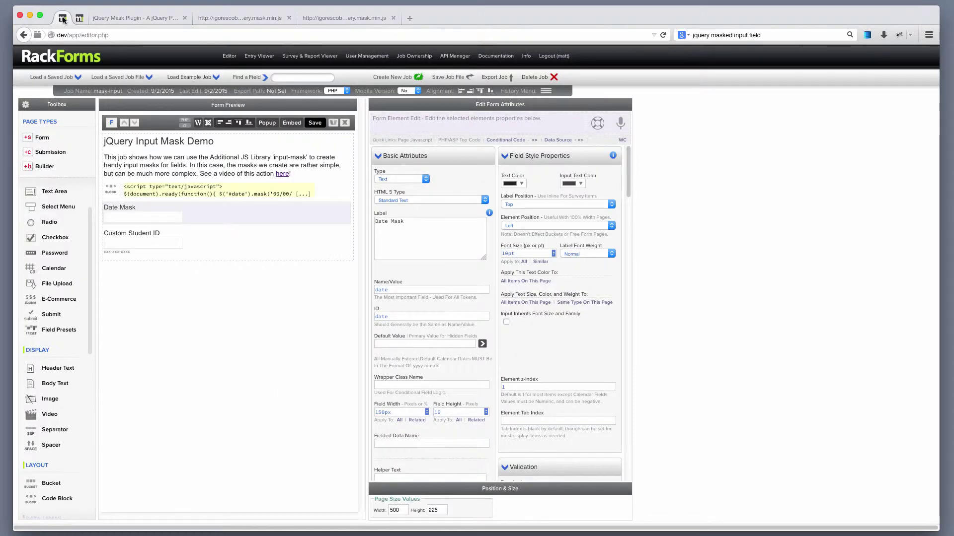
# Select the form's code block and open its Raw Block Code in the Advanced Editor with all the code highlighted
pyautogui.moveTo(162, 192)
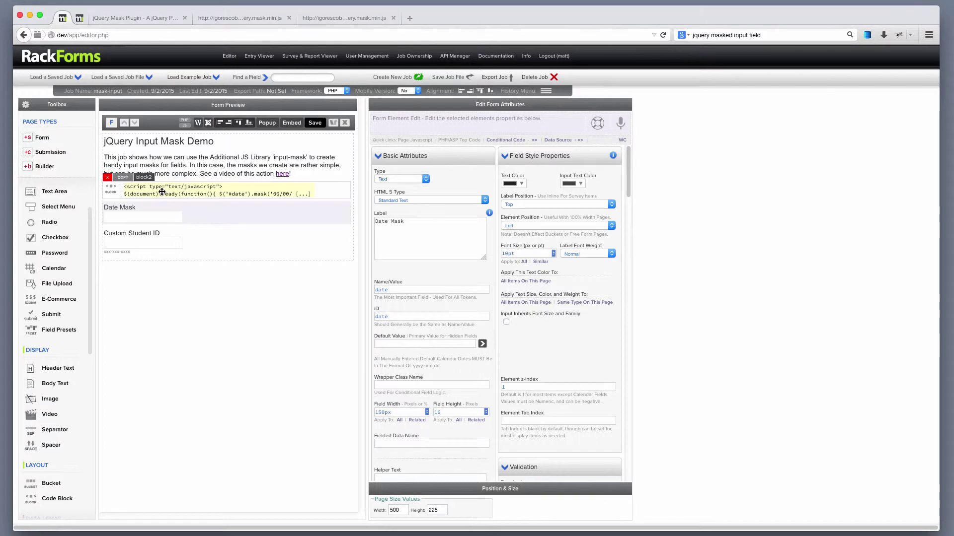
pyautogui.click(162, 191)
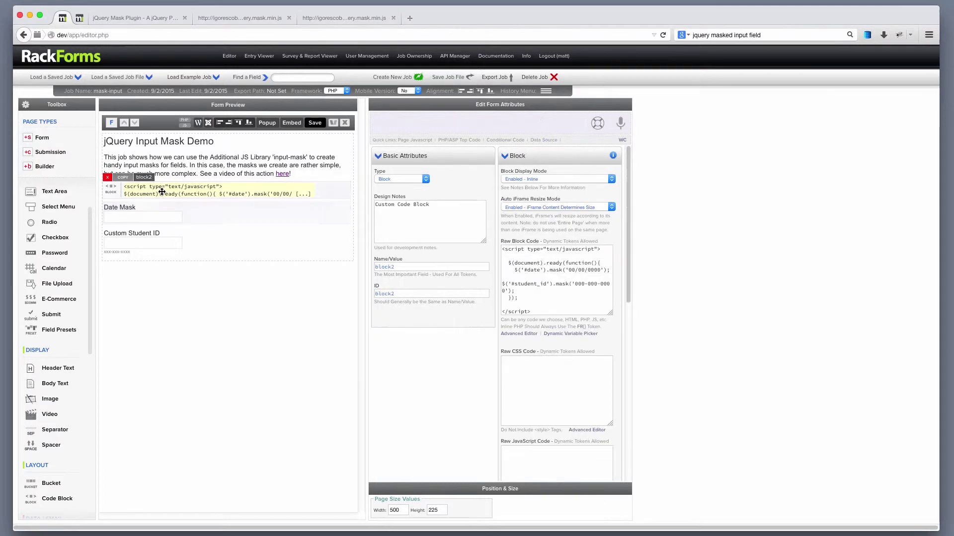
pyautogui.moveTo(539, 241); pyautogui.dragTo(511, 242)
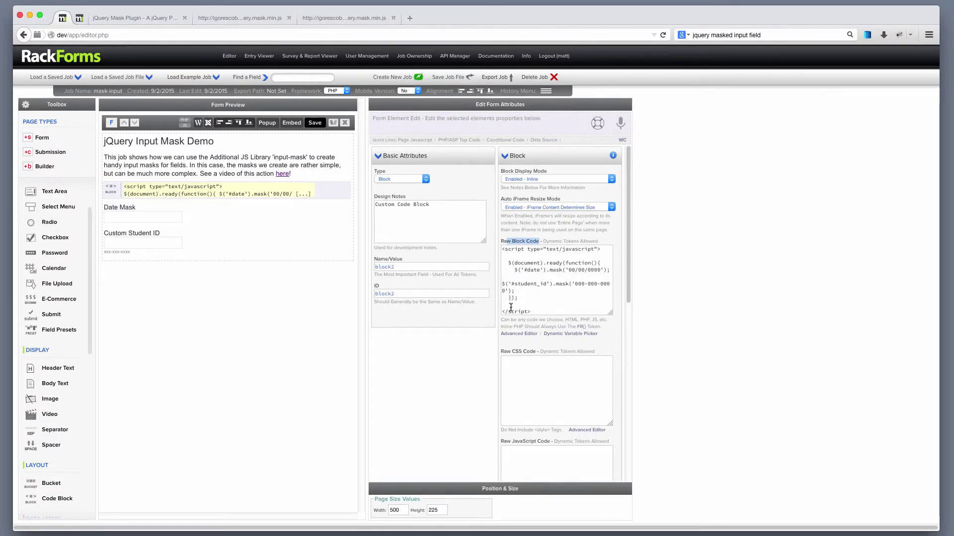
pyautogui.click(514, 333)
pyautogui.hotkey('ctrl', 'a')
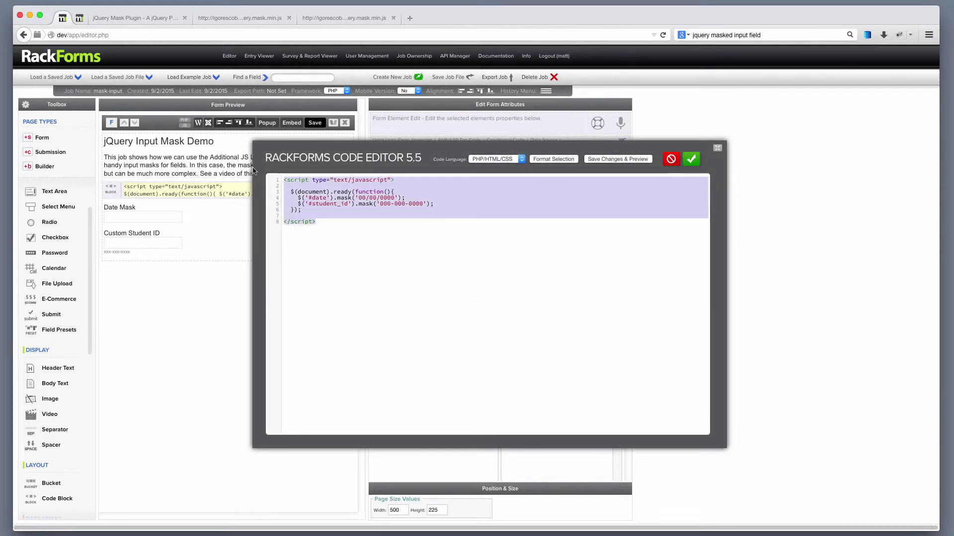
# Compare the #date and #student_id selectors in the code with the Name/Value of the Date Mask and Custom Student ID fields
pyautogui.click(346, 206)
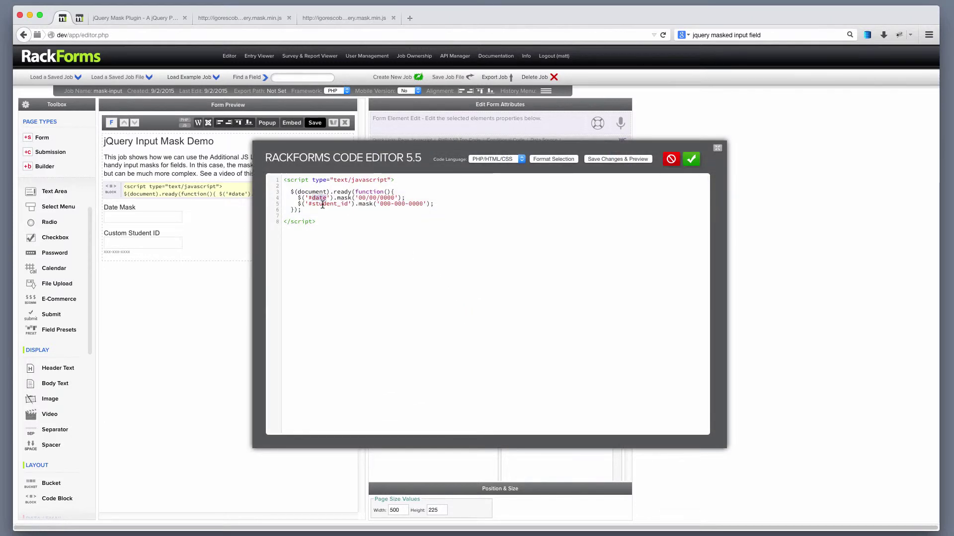
pyautogui.moveTo(312, 204); pyautogui.dragTo(350, 203)
pyautogui.click(690, 159)
pyautogui.click(219, 209)
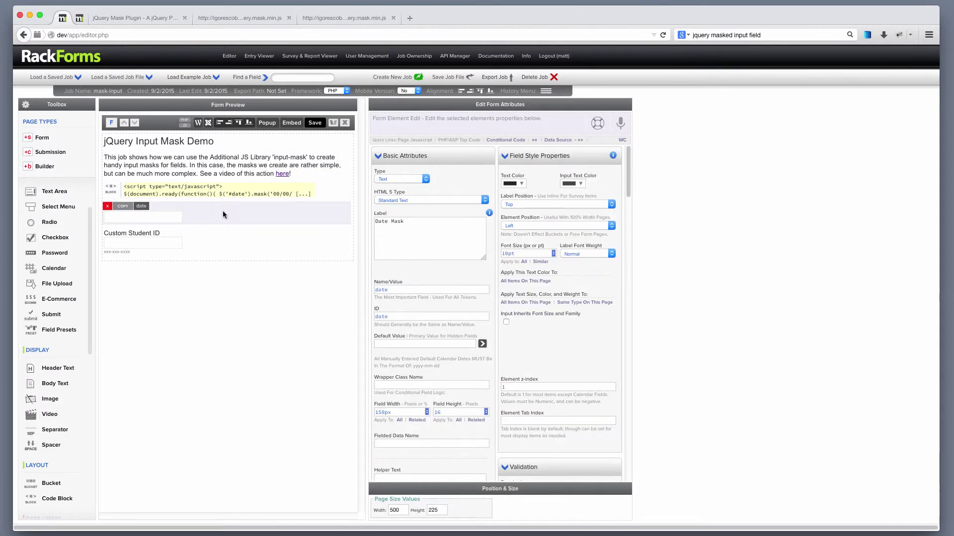
pyautogui.click(244, 255)
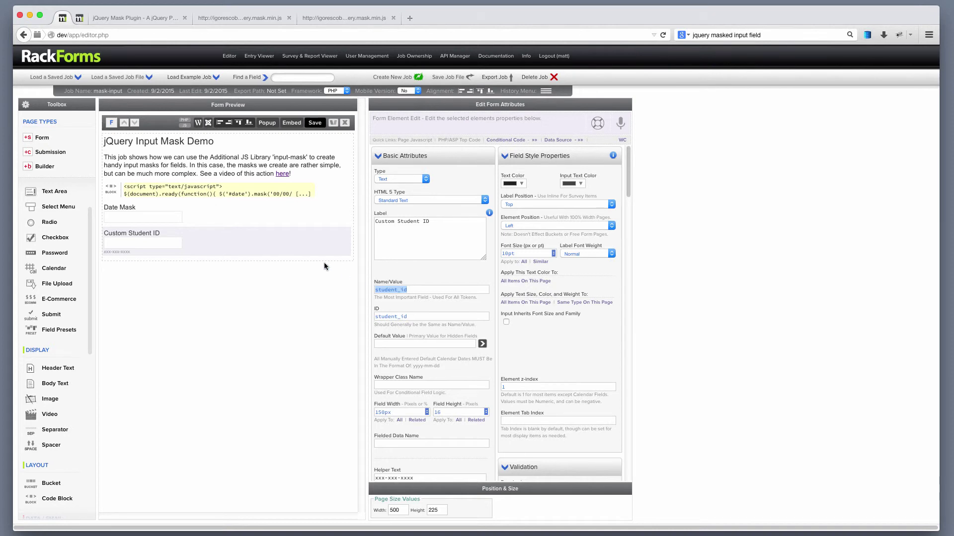
# Save the job and test the Date Mask field in the generated form with 44/44/5454
pyautogui.click(309, 130)
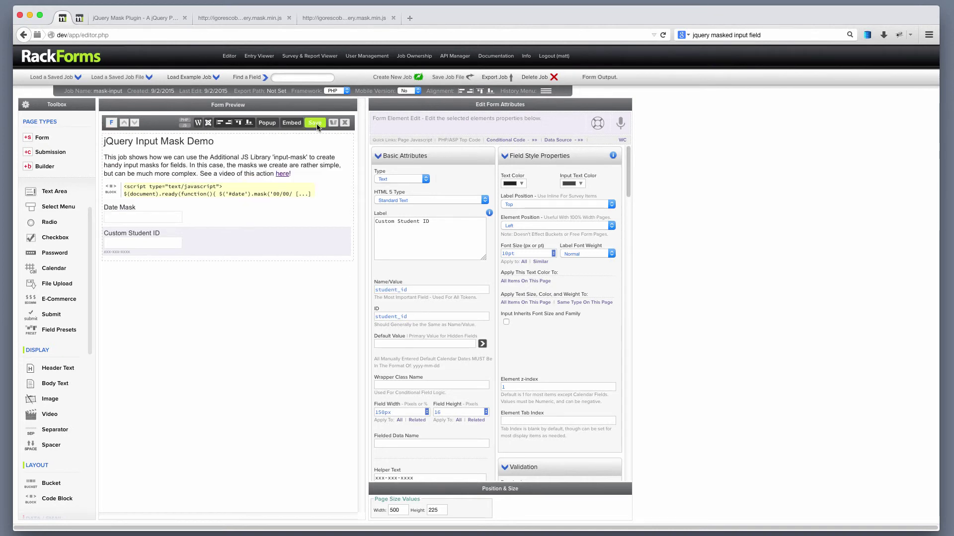
pyautogui.click(72, 123)
pyautogui.write('44/4')
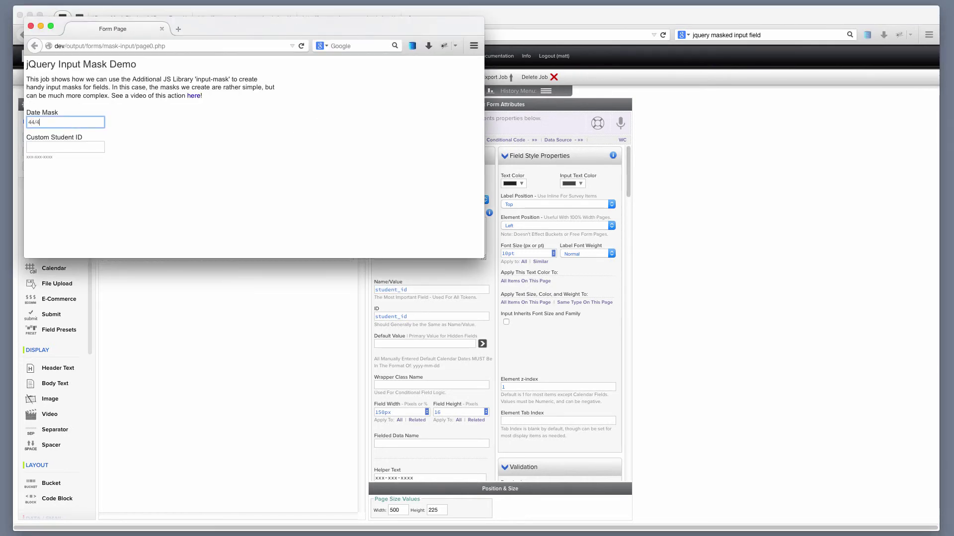
pyautogui.write('4/5454')
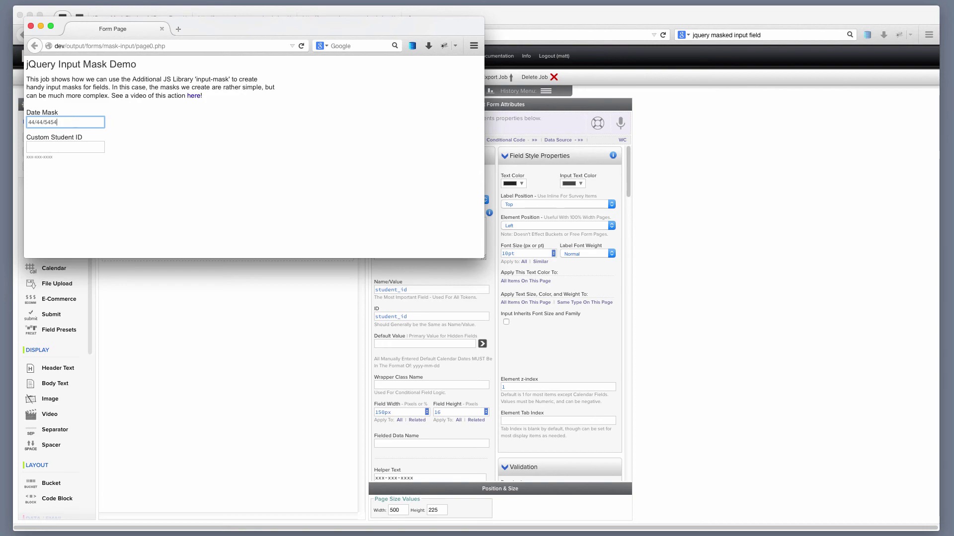